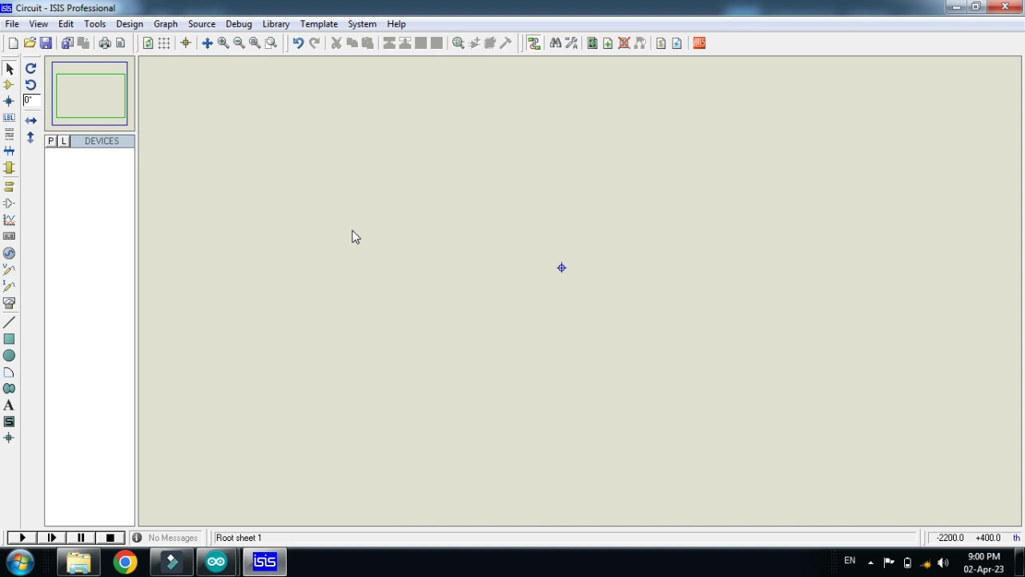
# - Add the SIMULINO UNO board from the ARDUINO category to the device list
pyautogui.click(9, 85)
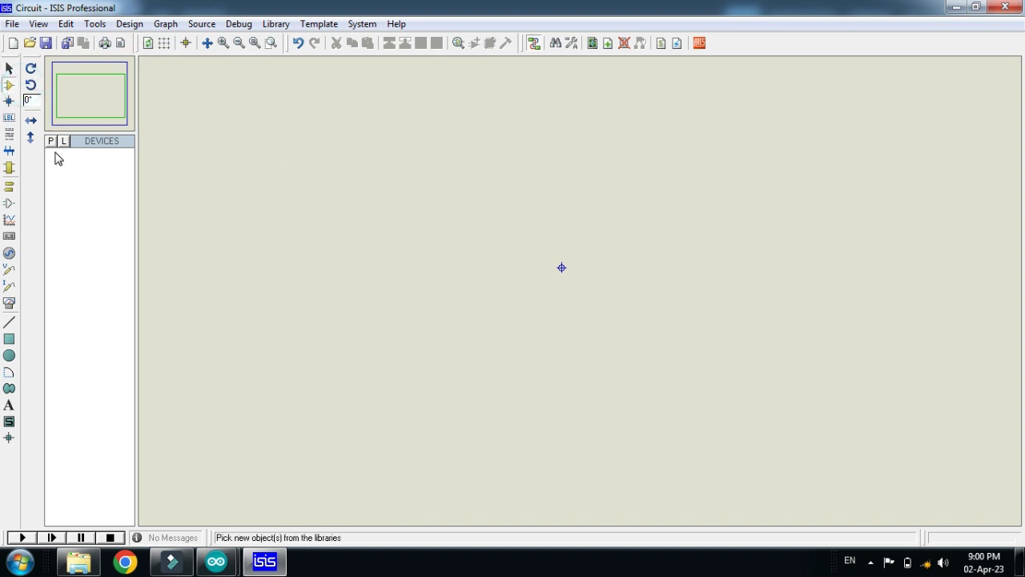
pyautogui.click(51, 143)
pyautogui.click(173, 188)
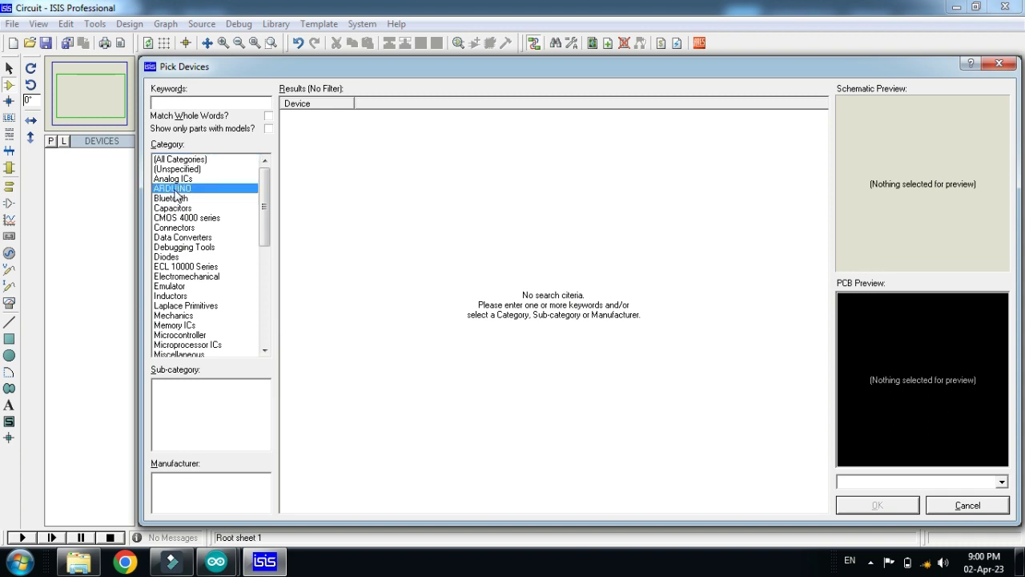
pyautogui.click(340, 150)
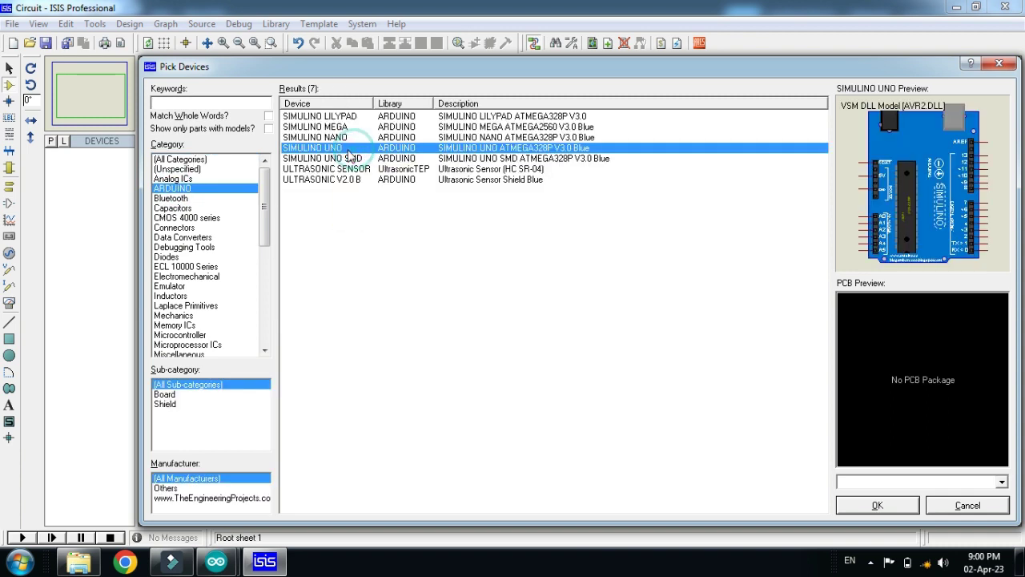
pyautogui.doubleClick(347, 151)
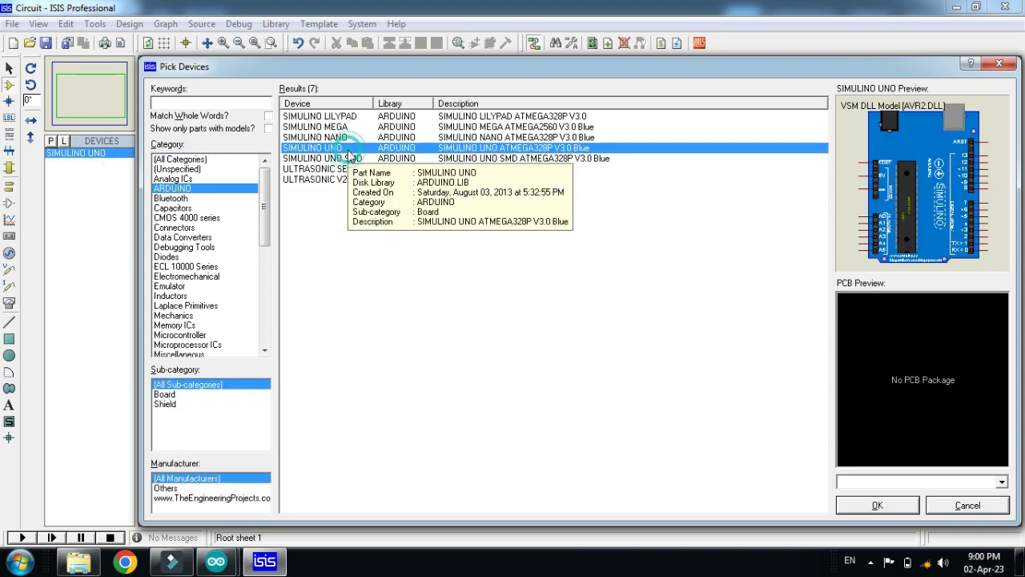
# - Search the library for 'led' and add LED-YELLOW to the devices
pyautogui.click(191, 101)
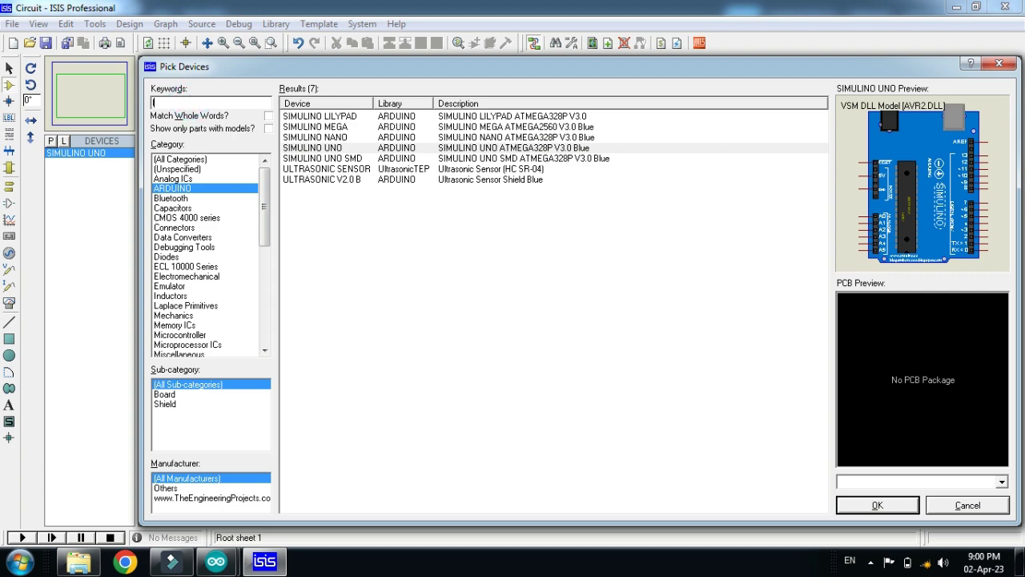
pyautogui.press('Down')
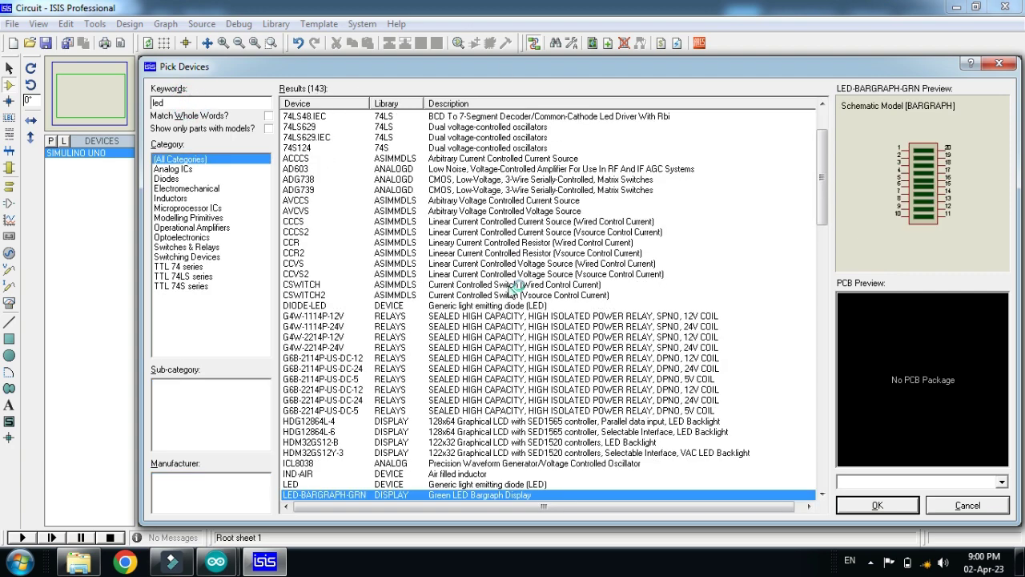
pyautogui.scroll(-4, 512, 315)
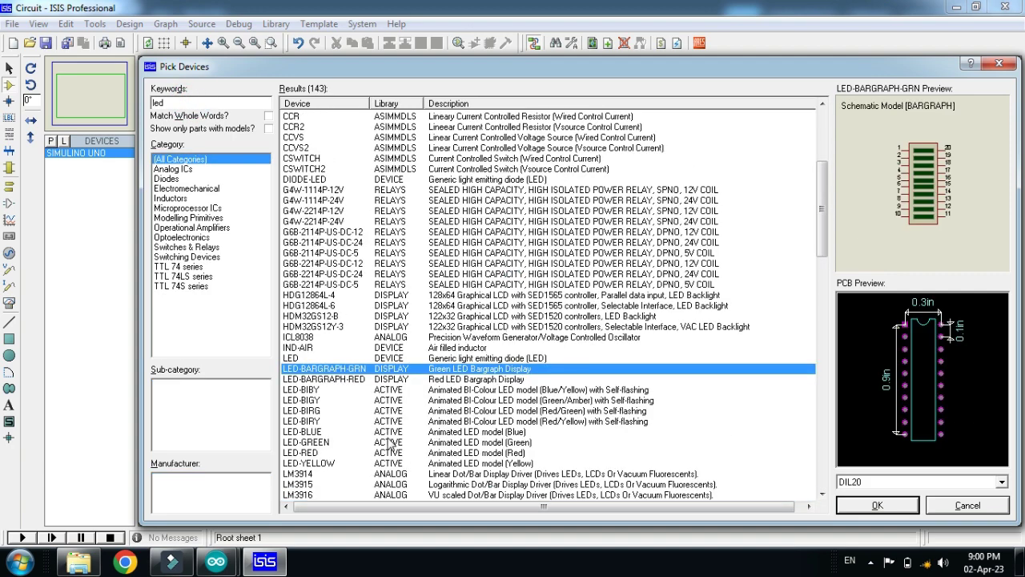
pyautogui.doubleClick(349, 461)
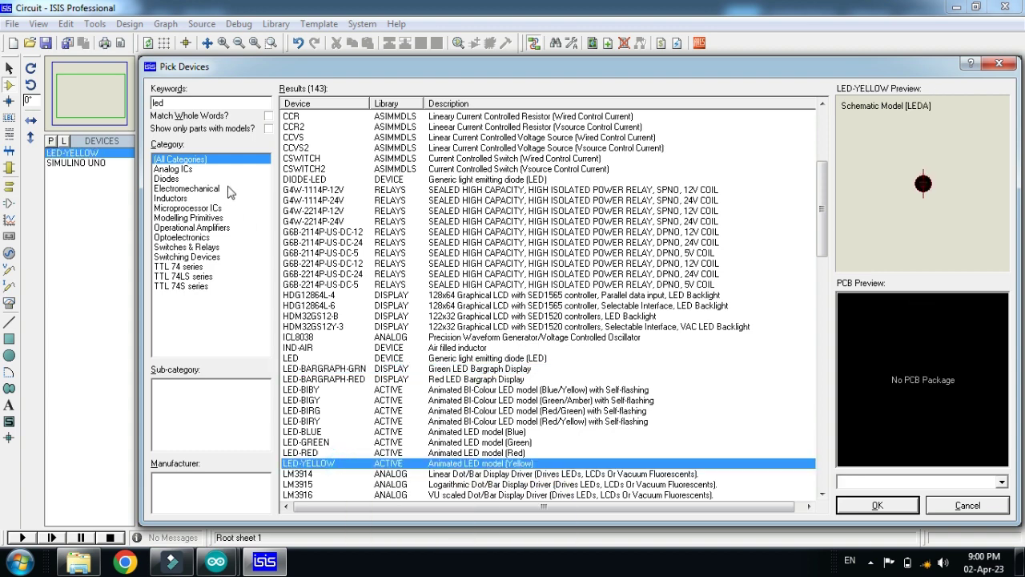
# - Search for 'pot', add the POT-HG potentiometer, and close the part picker
pyautogui.doubleClick(197, 99)
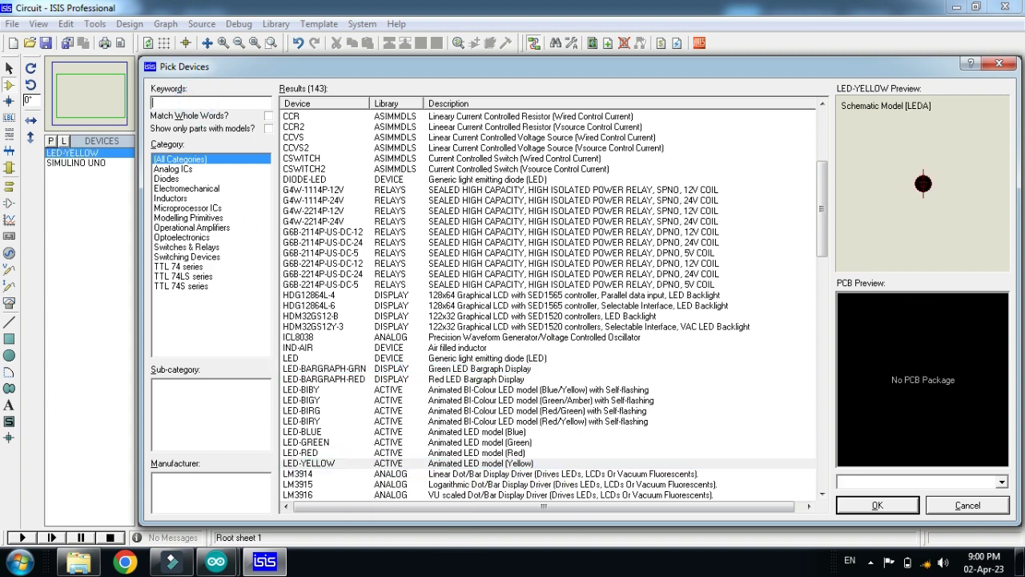
pyautogui.write('pot')
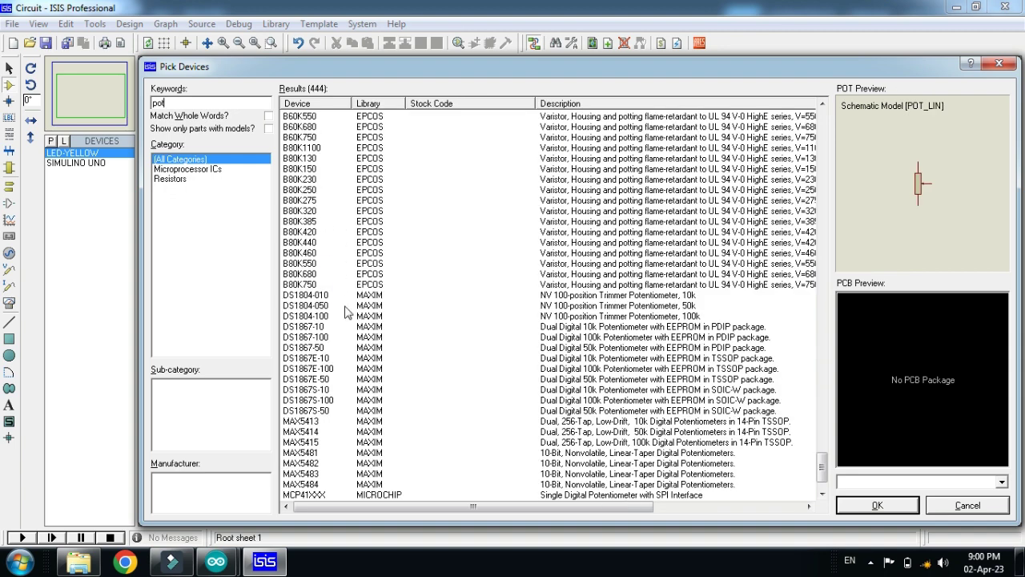
pyautogui.press('Down')
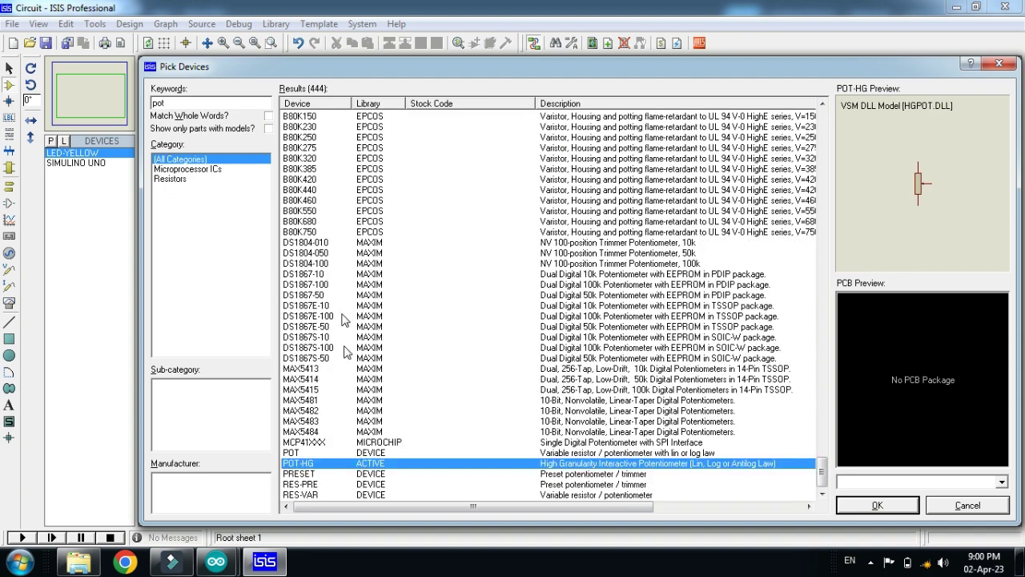
pyautogui.click(350, 452)
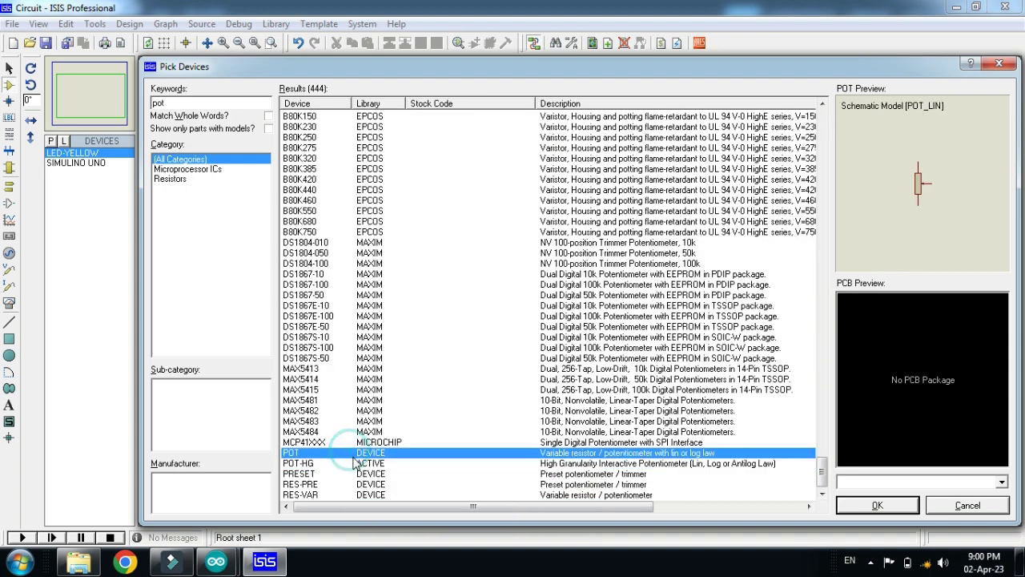
pyautogui.click(362, 464)
pyautogui.doubleClick(362, 465)
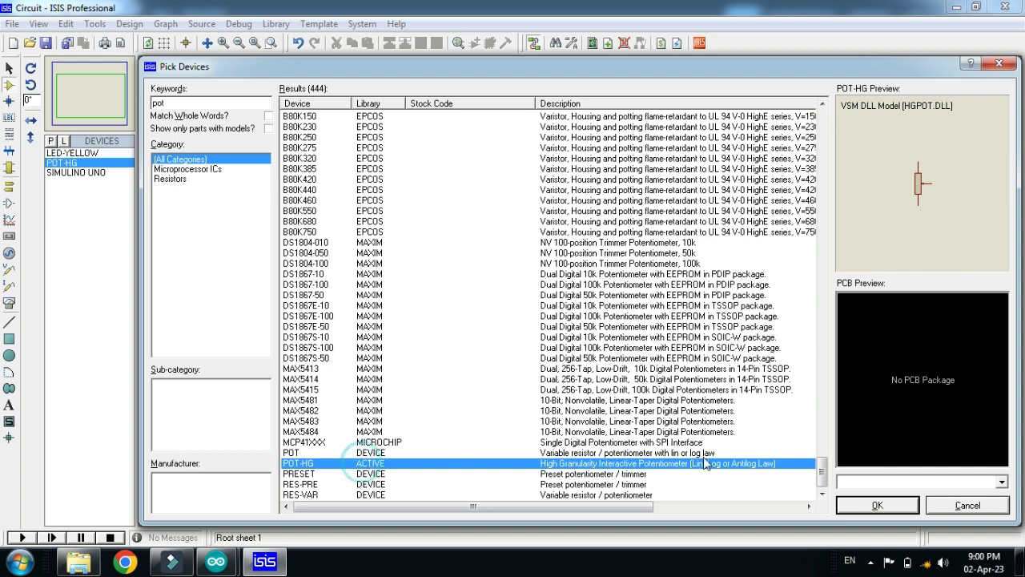
pyautogui.click(912, 503)
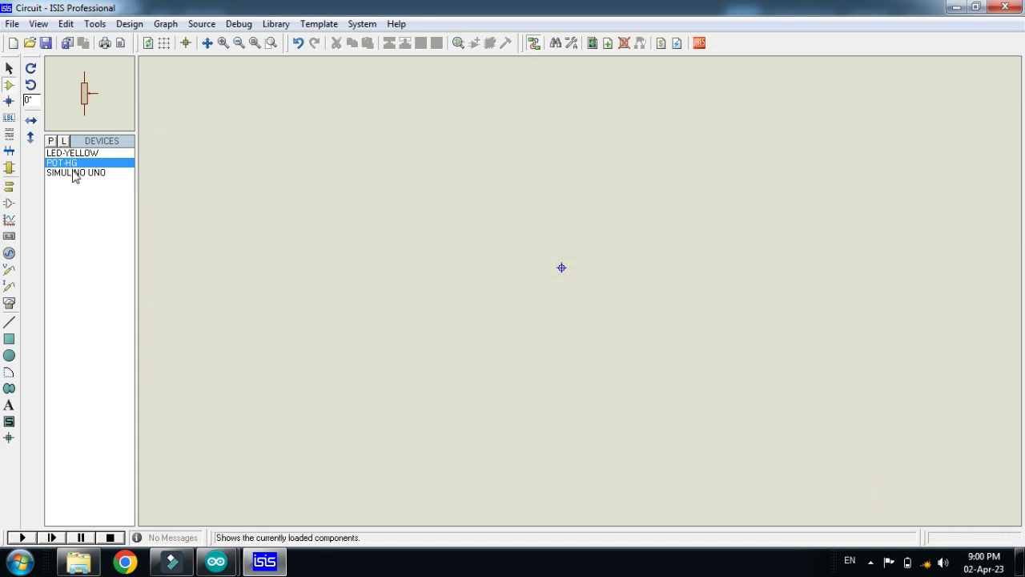
pyautogui.click(73, 172)
# - Drop SIMULINO UNO board SIM1 on the sheet, then SIM2 beside it
pyautogui.click(418, 267)
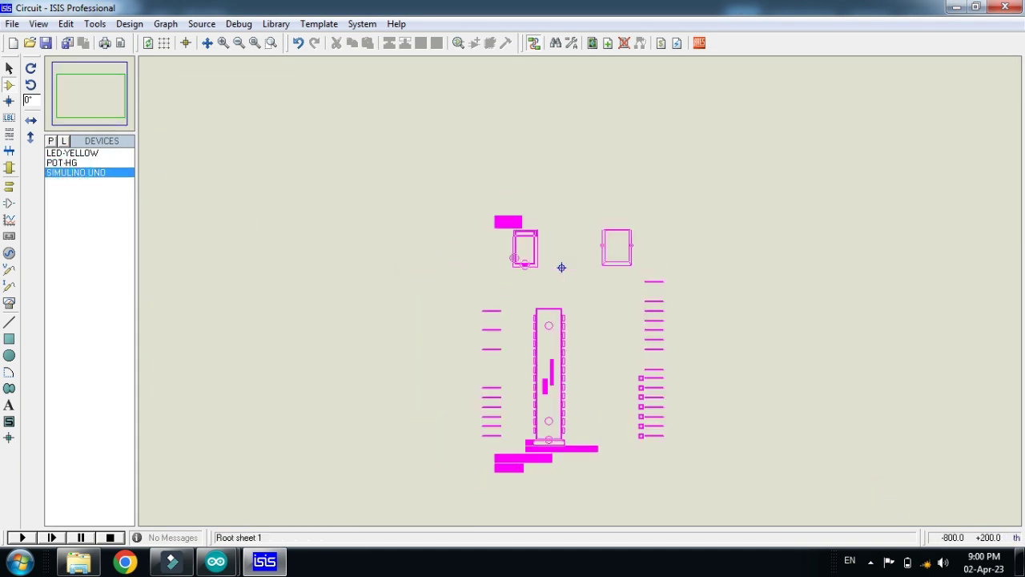
pyautogui.click(561, 267)
pyautogui.click(755, 289)
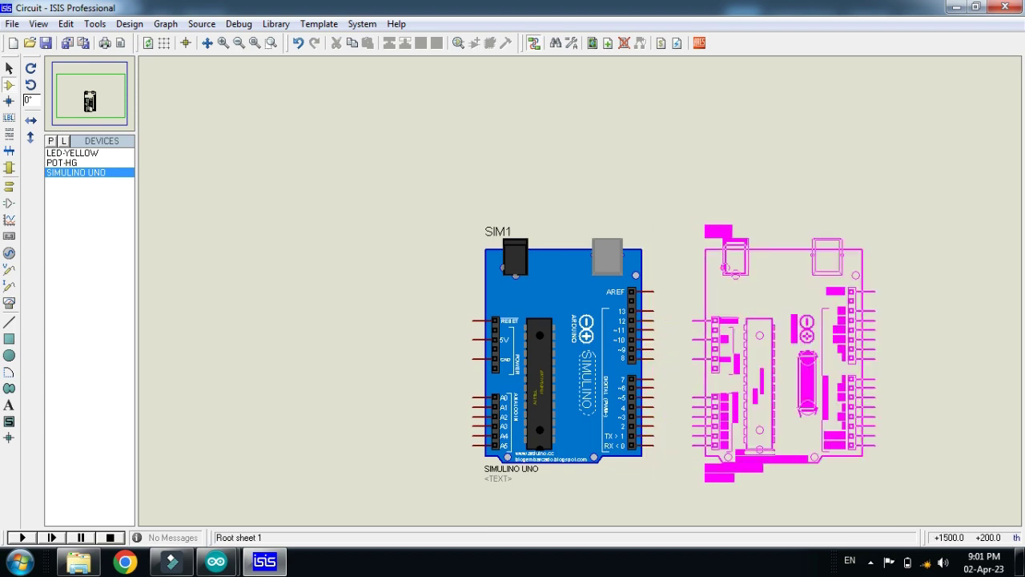
pyautogui.click(731, 245)
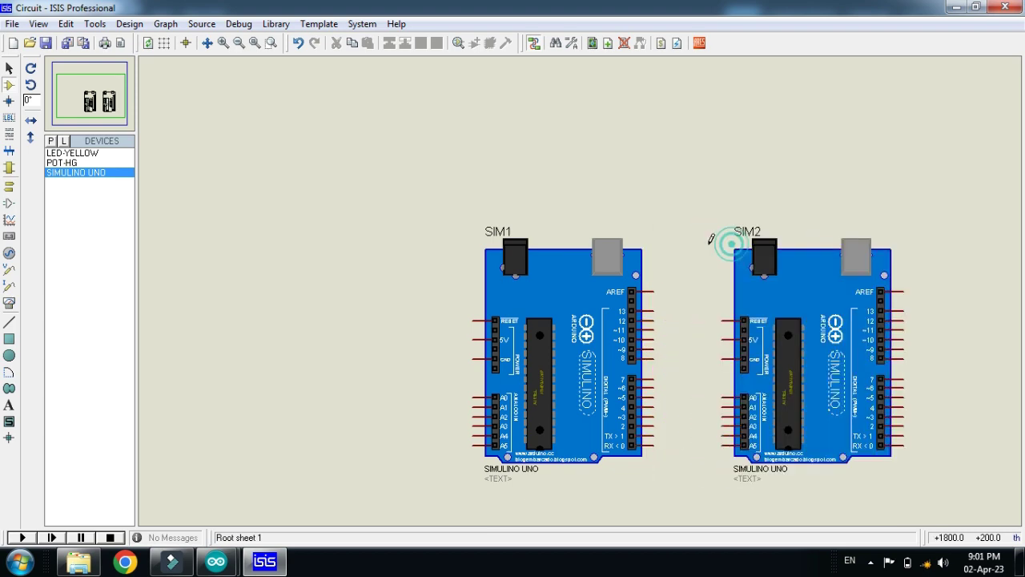
# - Box-select both boards and shift them up and to the left
pyautogui.scroll(-1, 560, 344)
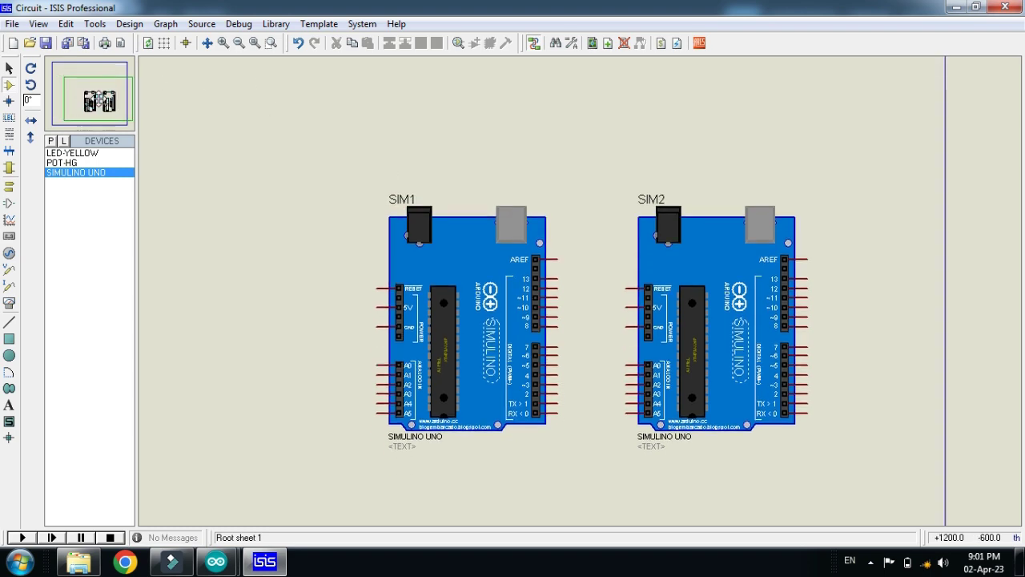
pyautogui.scroll(1, 560, 344)
pyautogui.moveTo(827, 435); pyautogui.dragTo(972, 503)
pyautogui.moveTo(913, 414); pyautogui.dragTo(863, 404)
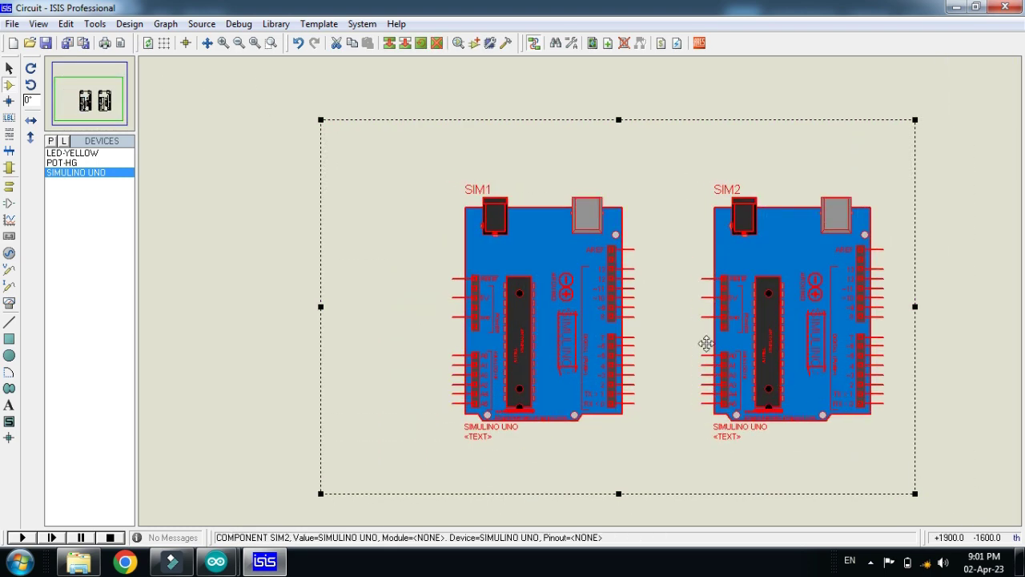
# - Wire SIM1's A4 to SIM2's A4 and SIM1's A5 to SIM2's A5
pyautogui.click(583, 83)
pyautogui.scroll(1, 609, 304)
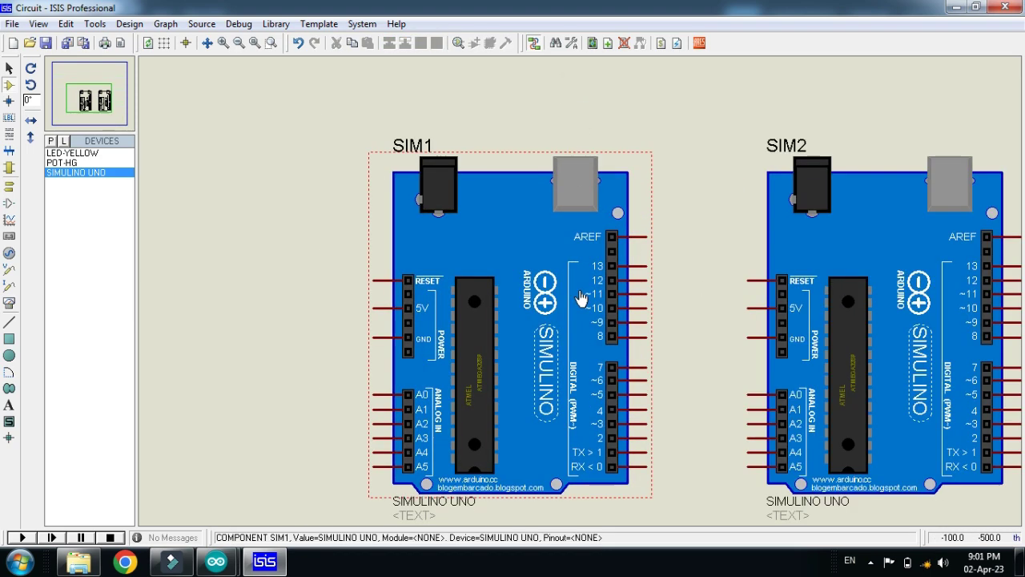
pyautogui.scroll(1, 439, 306)
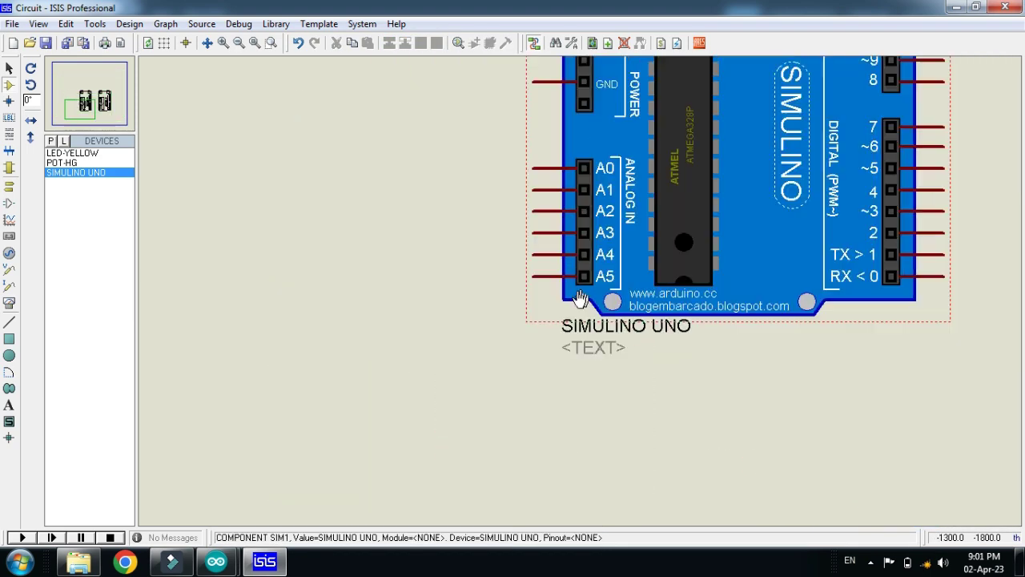
pyautogui.click(533, 254)
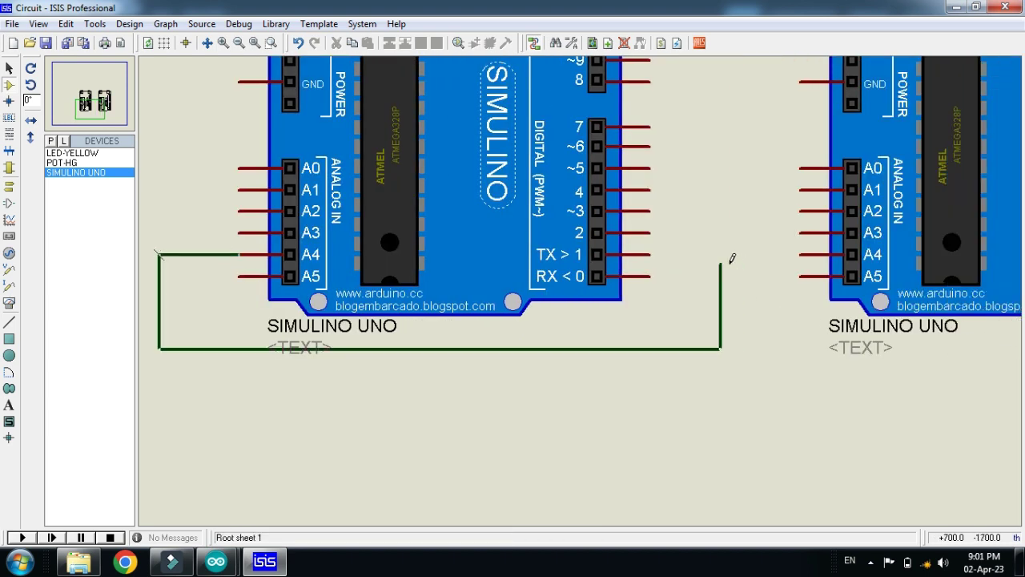
pyautogui.click(798, 254)
pyautogui.click(239, 276)
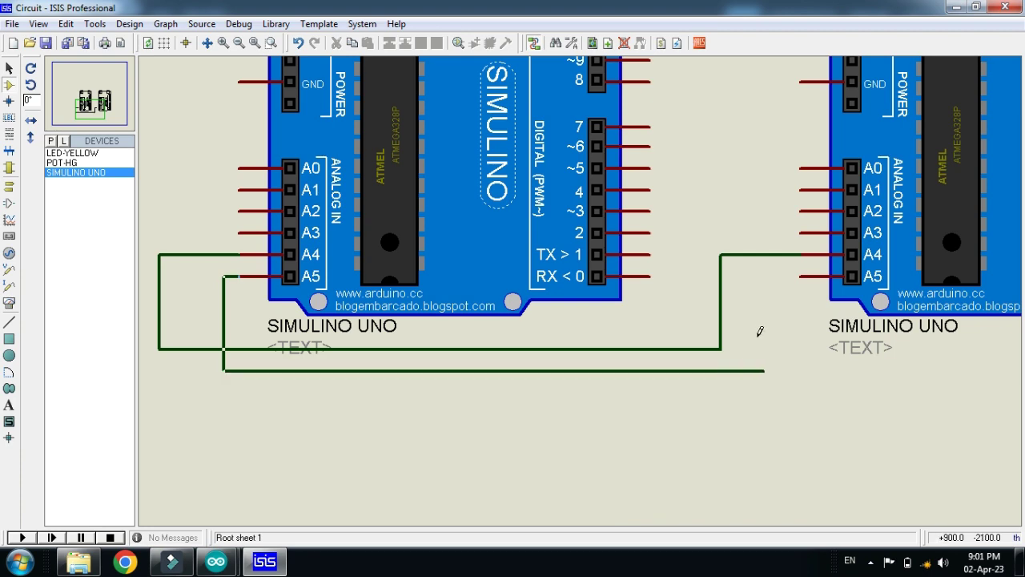
pyautogui.click(798, 275)
# - Drag the left wire segment closer to the board to tidy the routing
pyautogui.scroll(-2, 789, 281)
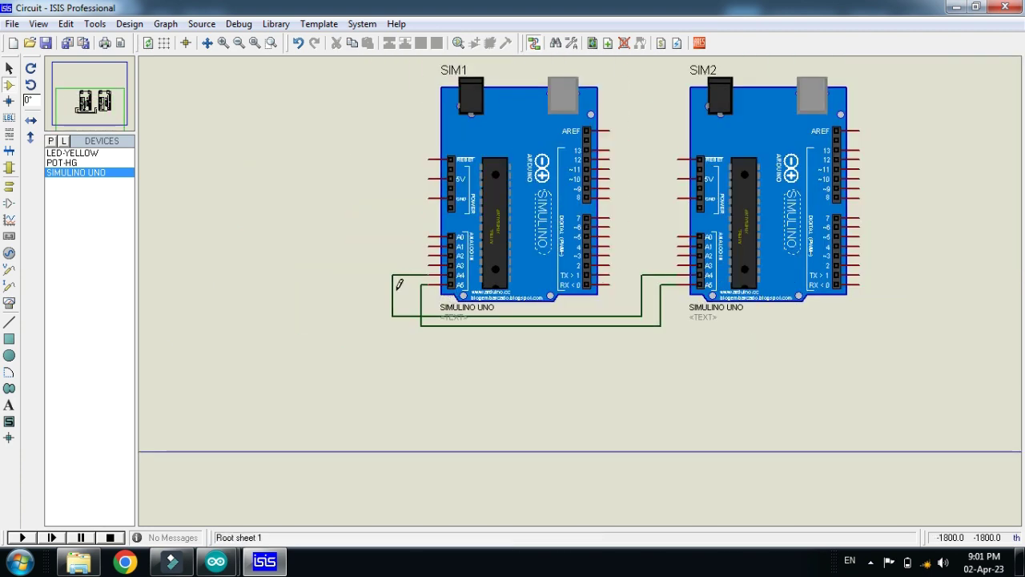
pyautogui.rightClick(393, 293)
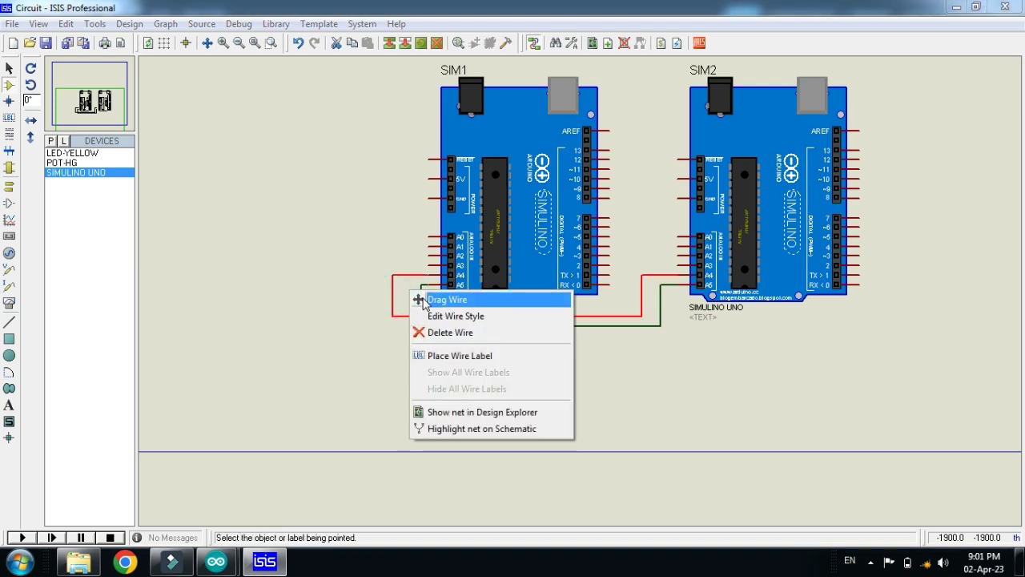
pyautogui.click(447, 299)
pyautogui.click(408, 294)
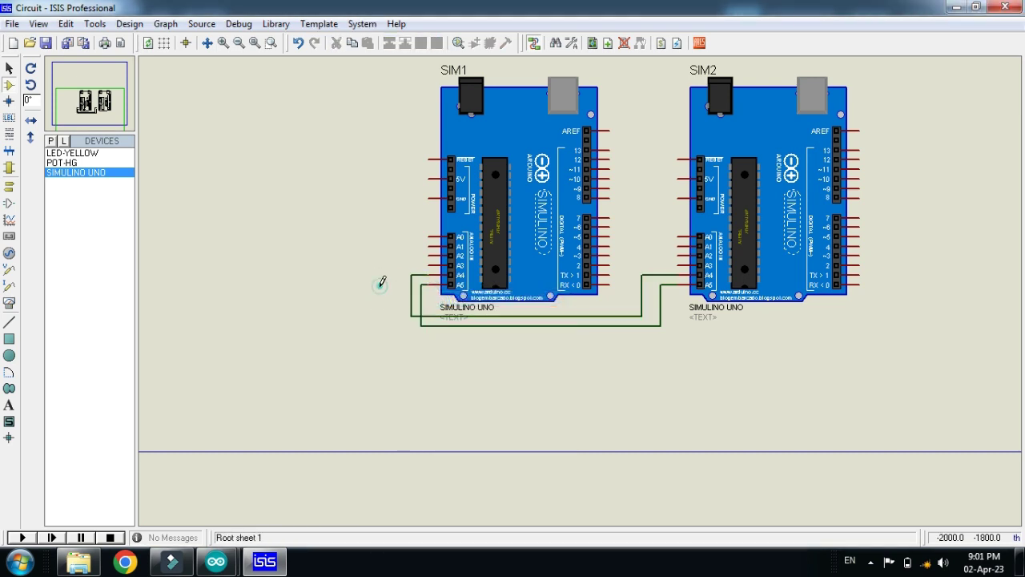
pyautogui.click(59, 163)
# - Place potentiometer RV1 left of SIM1 and wire its wiper to pin A0
pyautogui.scroll(1, 277, 217)
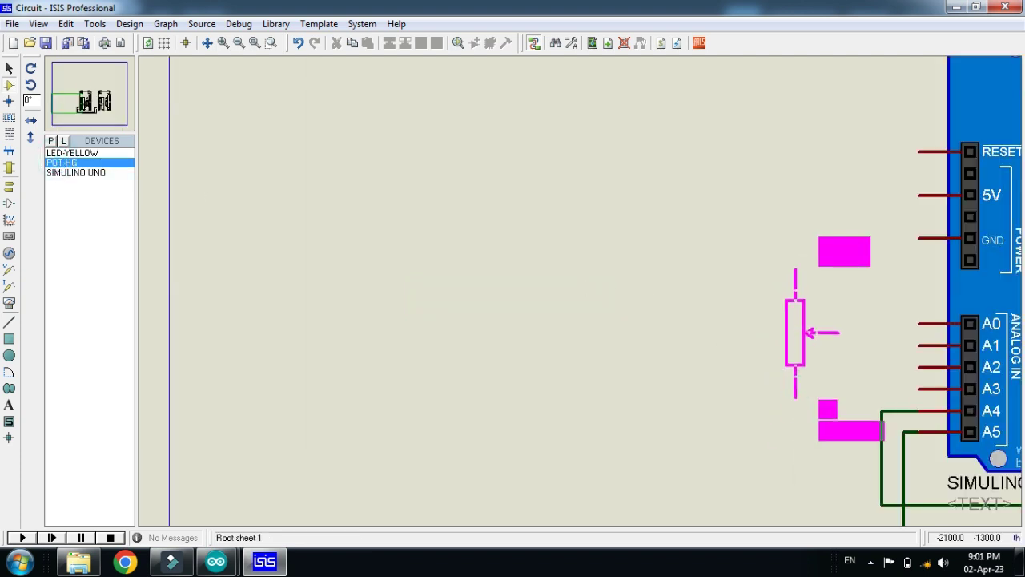
pyautogui.click(752, 332)
pyautogui.click(795, 332)
pyautogui.click(917, 323)
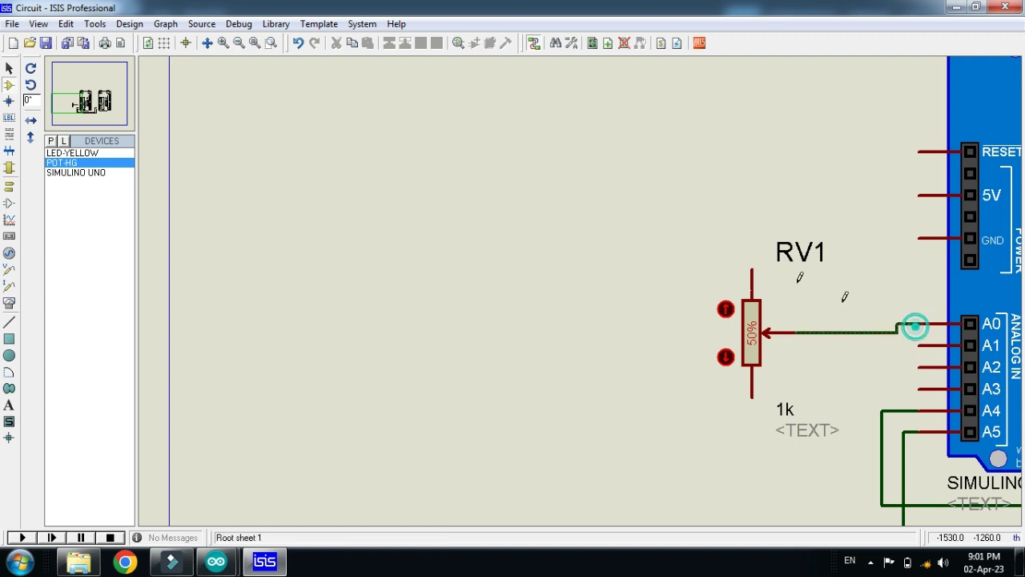
# - Place a power terminal above RV1 and wire it to RV1's top pin
pyautogui.click(11, 186)
pyautogui.click(59, 193)
pyautogui.click(696, 236)
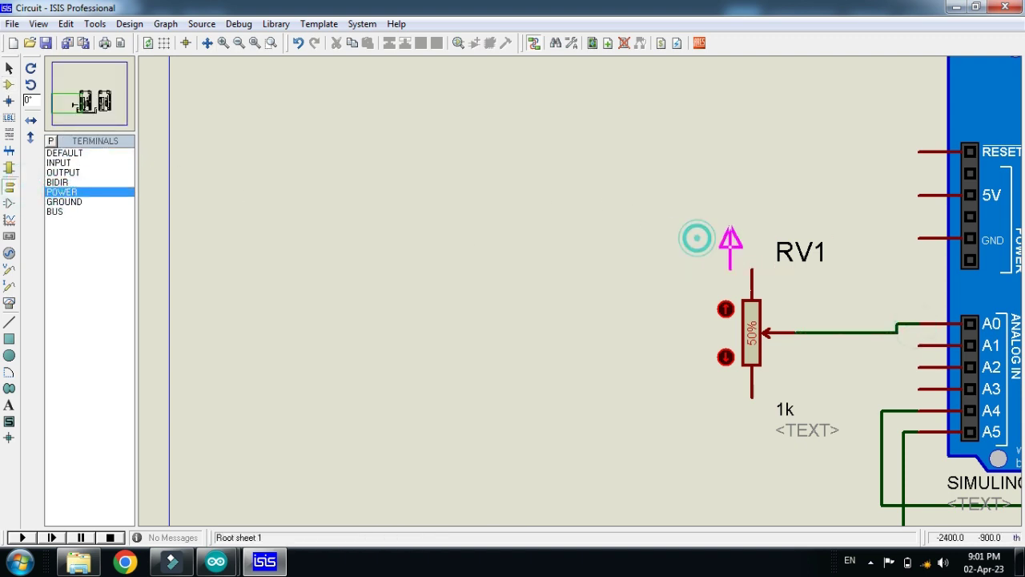
pyautogui.click(751, 241)
pyautogui.click(751, 247)
pyautogui.click(751, 273)
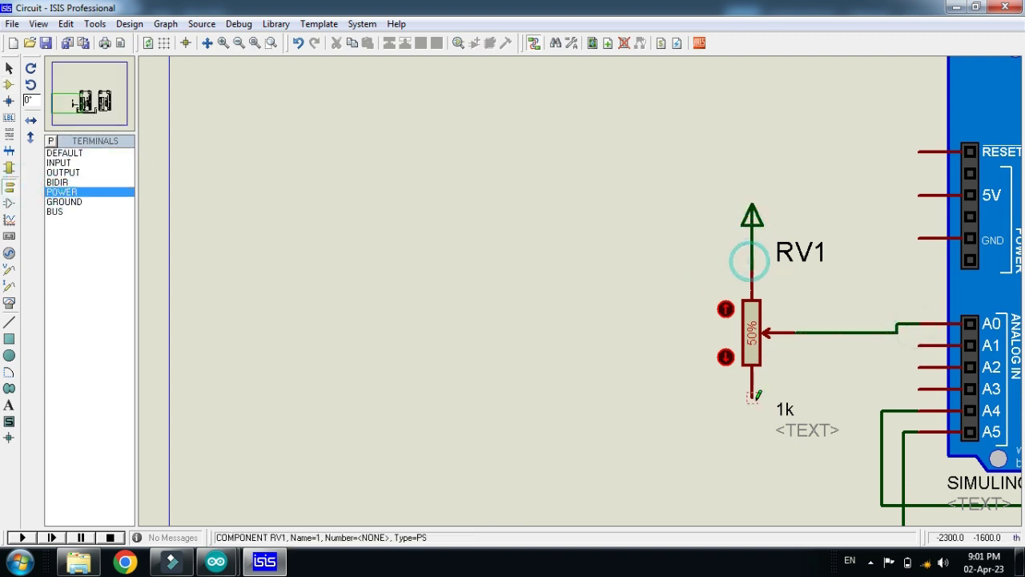
# - Add power terminals beside SIM1 and SIM2 and wire them to each board's 5V pin
pyautogui.click(902, 171)
pyautogui.click(900, 159)
pyautogui.click(898, 183)
pyautogui.click(919, 195)
pyautogui.scroll(-1, 921, 202)
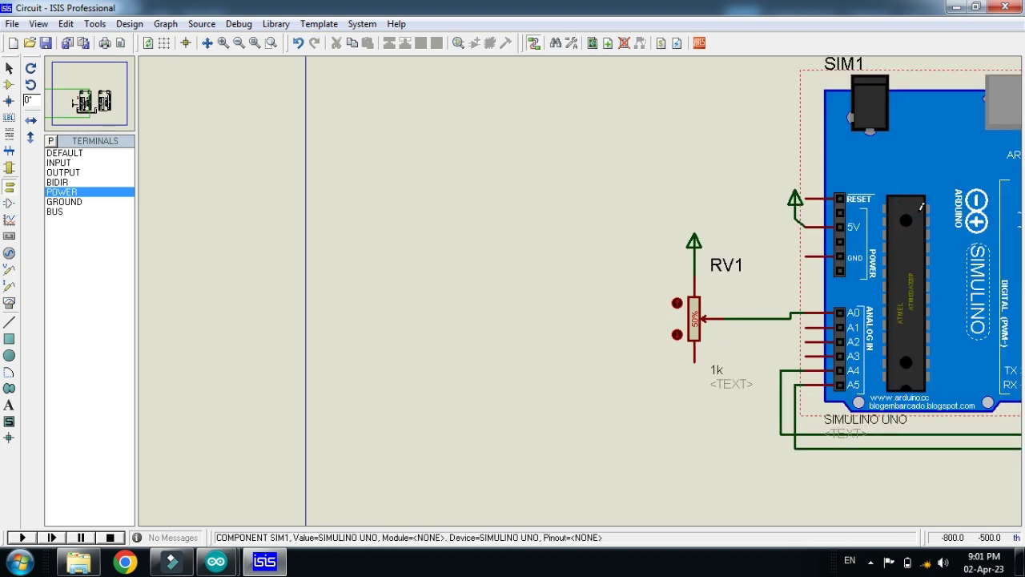
pyautogui.scroll(-1, 921, 207)
pyautogui.scroll(1, 528, 306)
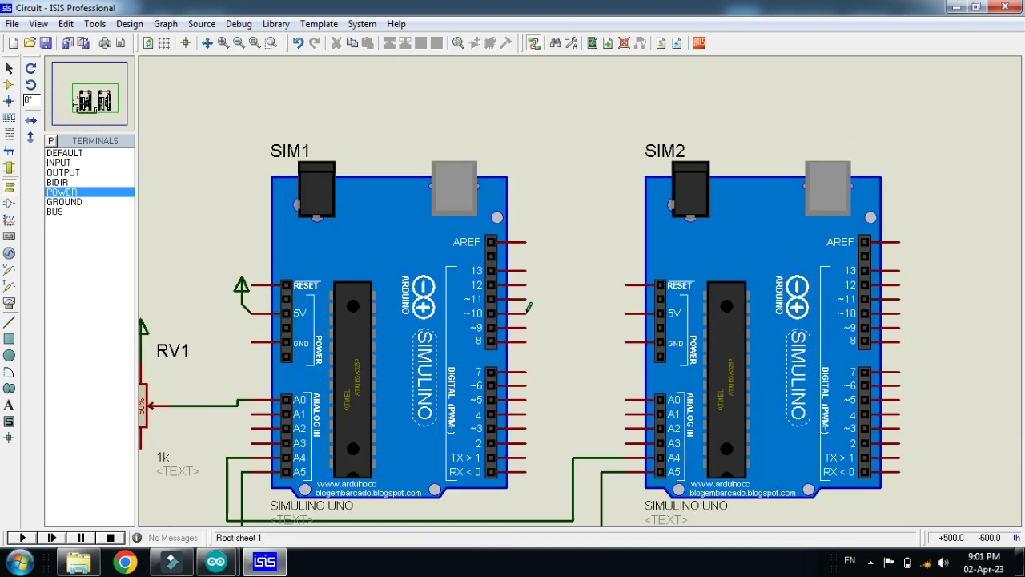
pyautogui.click(610, 295)
pyautogui.click(614, 303)
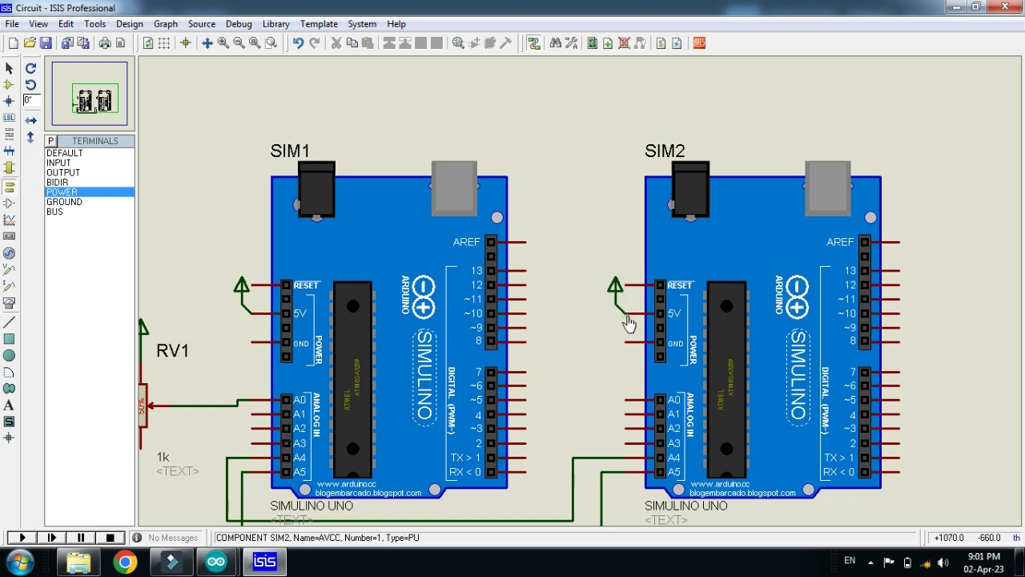
pyautogui.scroll(-1, 609, 290)
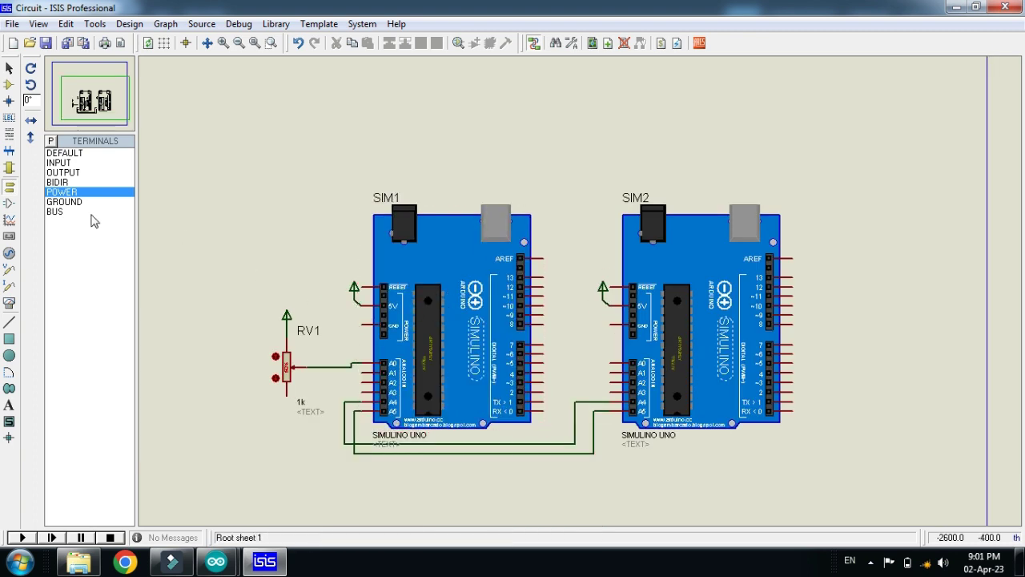
# - Place a ground terminal below SIM1 and wire it to SIM1's GND pin
pyautogui.click(68, 202)
pyautogui.scroll(1, 312, 328)
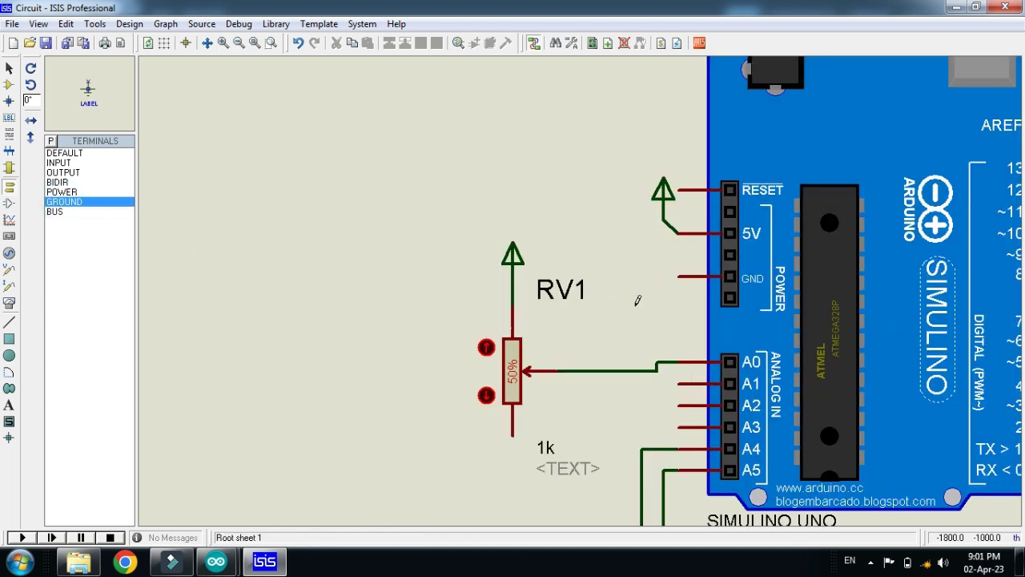
pyautogui.click(644, 297)
pyautogui.click(645, 303)
pyautogui.moveTo(648, 302)
pyautogui.mouseDown()
pyautogui.moveTo(648, 332)
pyautogui.moveTo(647, 311)
pyautogui.mouseUp()
pyautogui.click(641, 303)
pyautogui.click(677, 281)
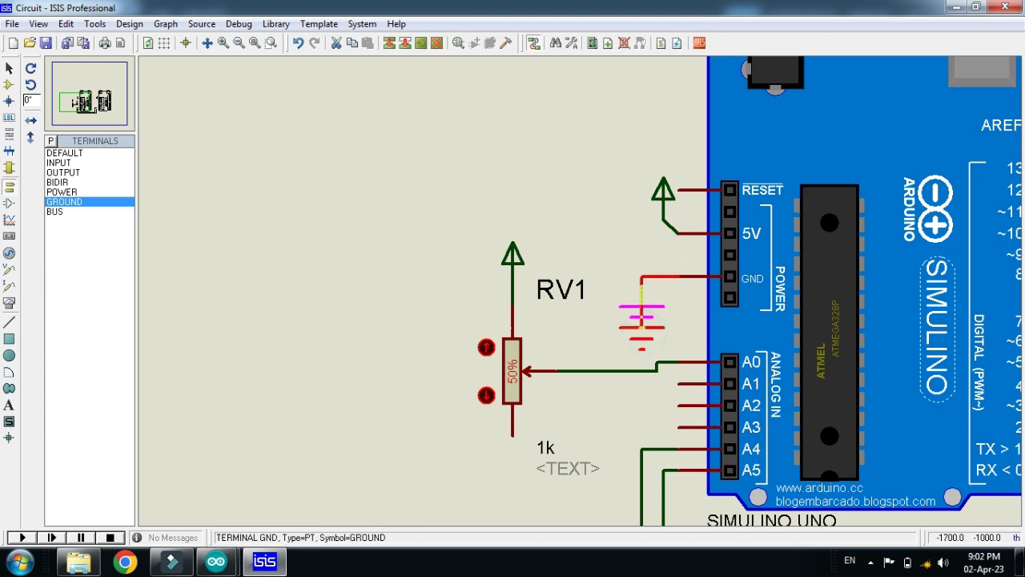
# - Start routing a wire from SIM2's GND up over the boards, then cancel it
pyautogui.scroll(-3, 769, 284)
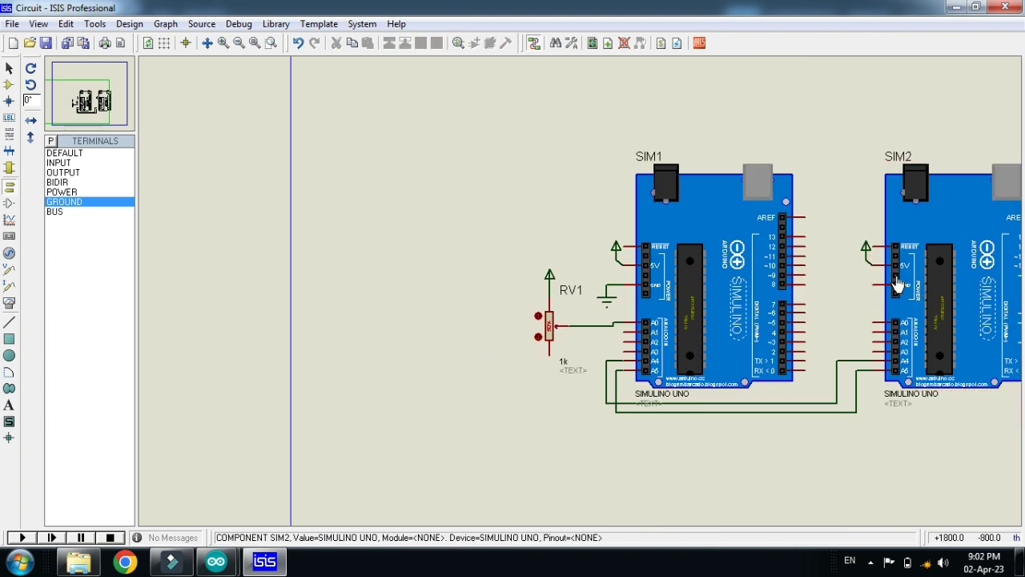
pyautogui.scroll(2, 896, 285)
pyautogui.click(598, 291)
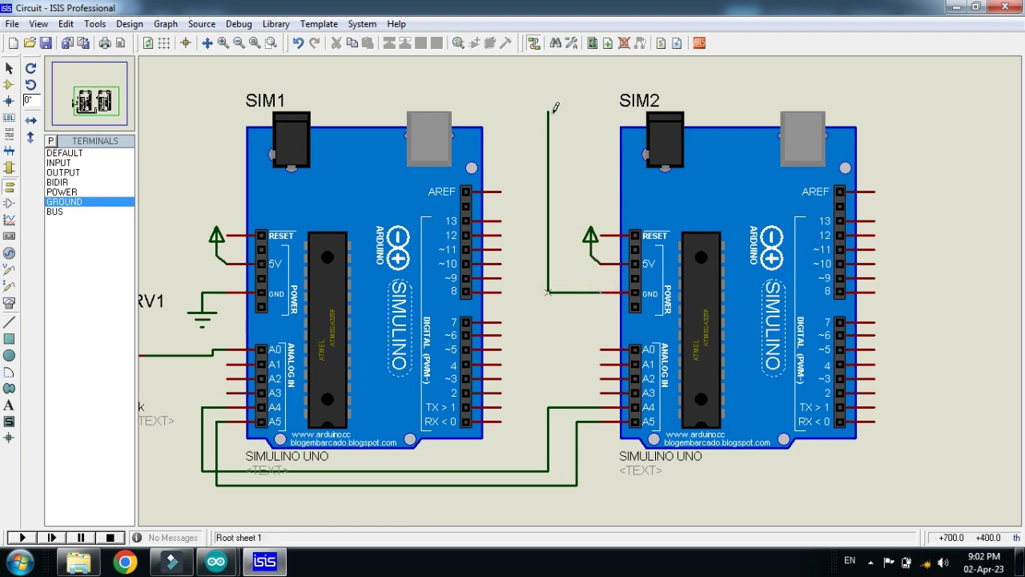
pyautogui.rightClick(559, 261)
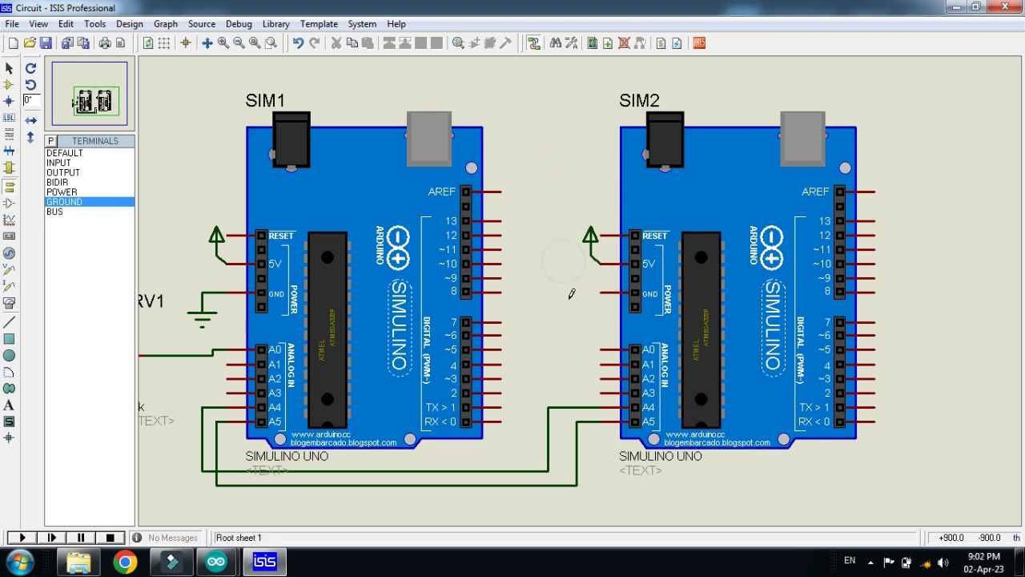
pyautogui.click(600, 292)
pyautogui.click(548, 82)
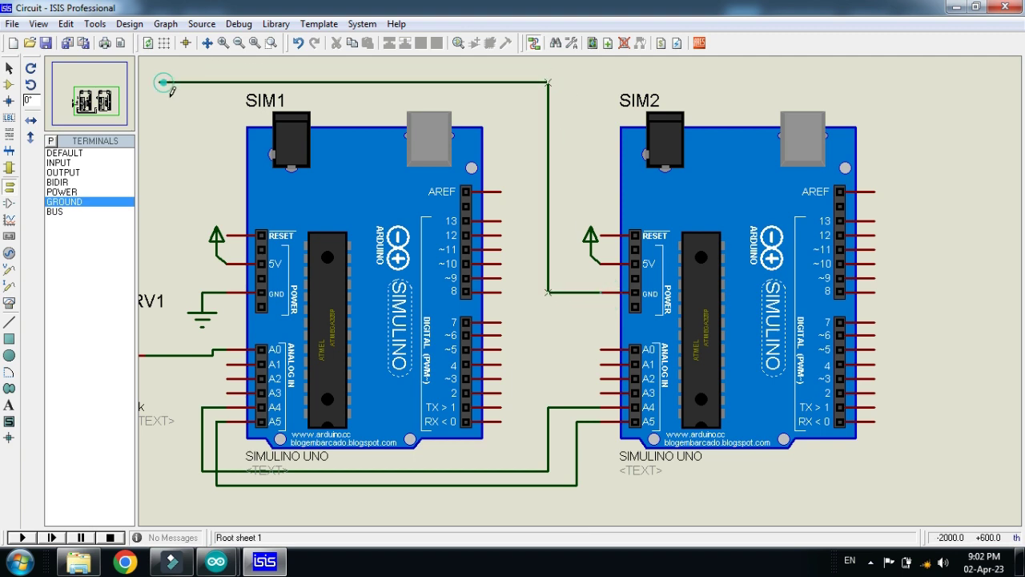
pyautogui.click(206, 283)
pyautogui.press('Escape')
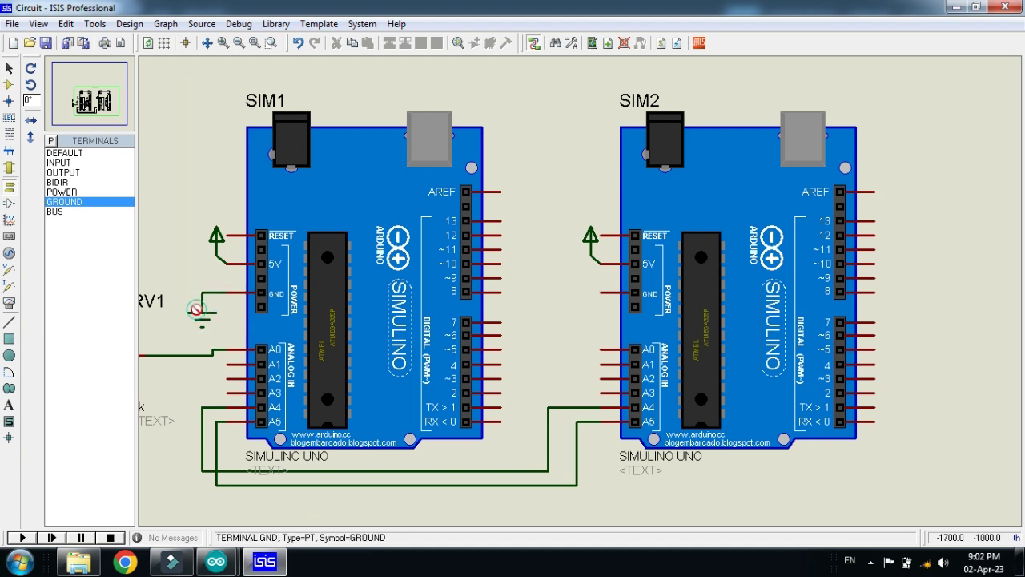
pyautogui.press('Escape')
# - Wire SIM2's GND across the top of the boards to SIM1's ground line
pyautogui.click(200, 298)
pyautogui.click(190, 282)
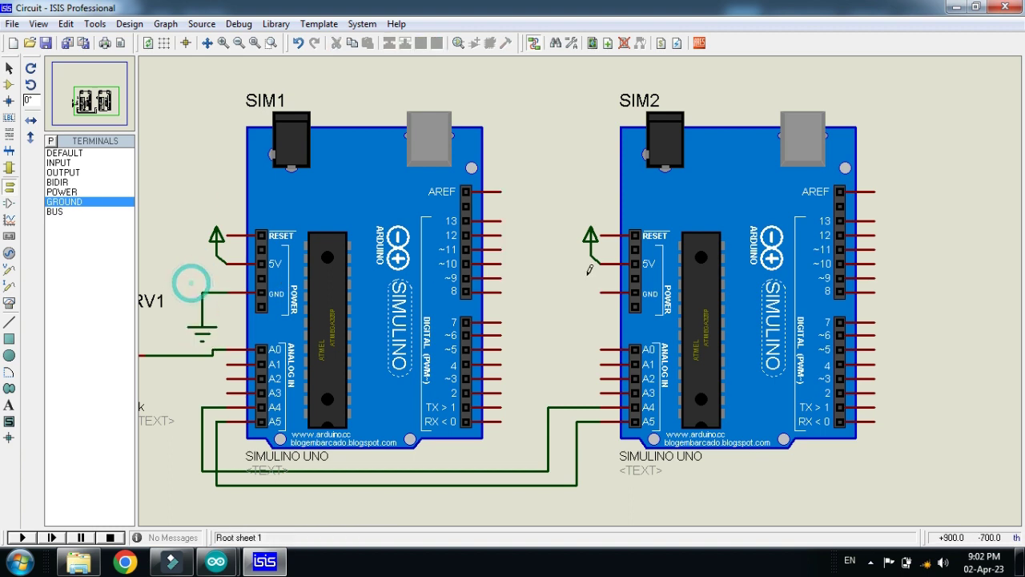
pyautogui.click(600, 292)
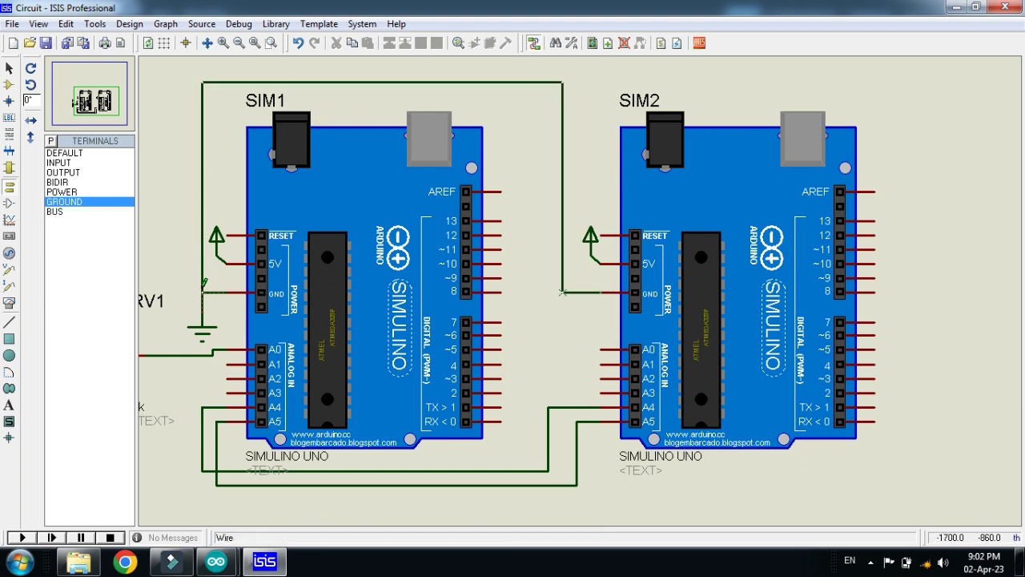
pyautogui.click(202, 292)
pyautogui.scroll(-1, 320, 358)
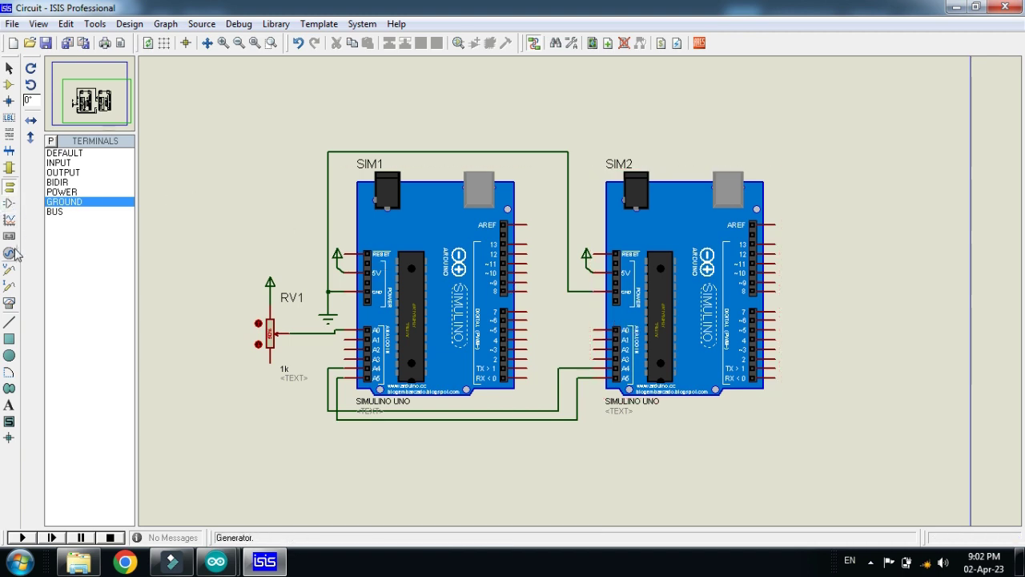
# - Place a virtual terminal under SIM1, wiring TX to RXD and RX to TXD
pyautogui.click(10, 304)
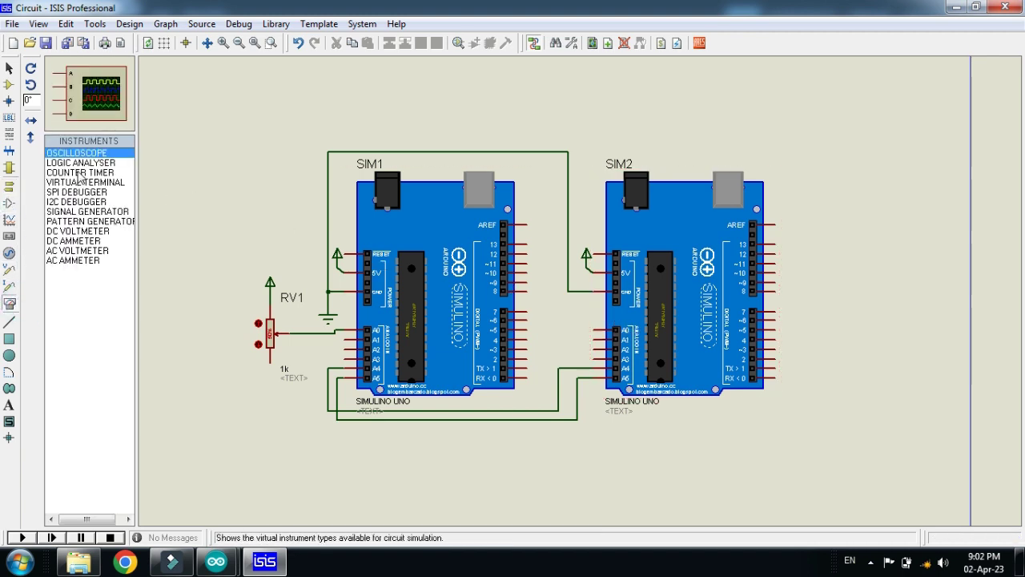
pyautogui.click(79, 181)
pyautogui.click(544, 441)
pyautogui.scroll(1, 544, 441)
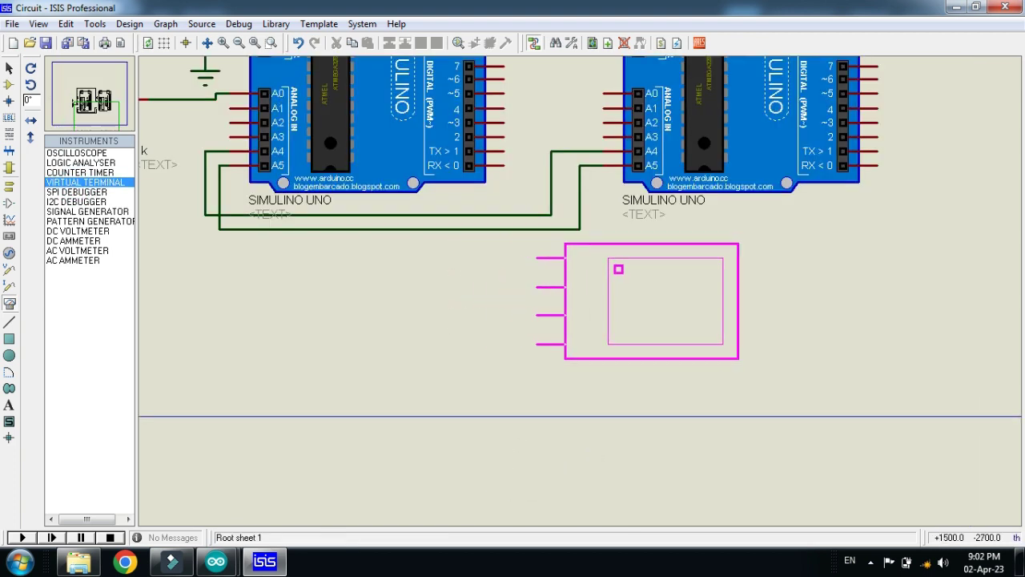
pyautogui.click(675, 304)
pyautogui.click(504, 151)
pyautogui.press('Escape')
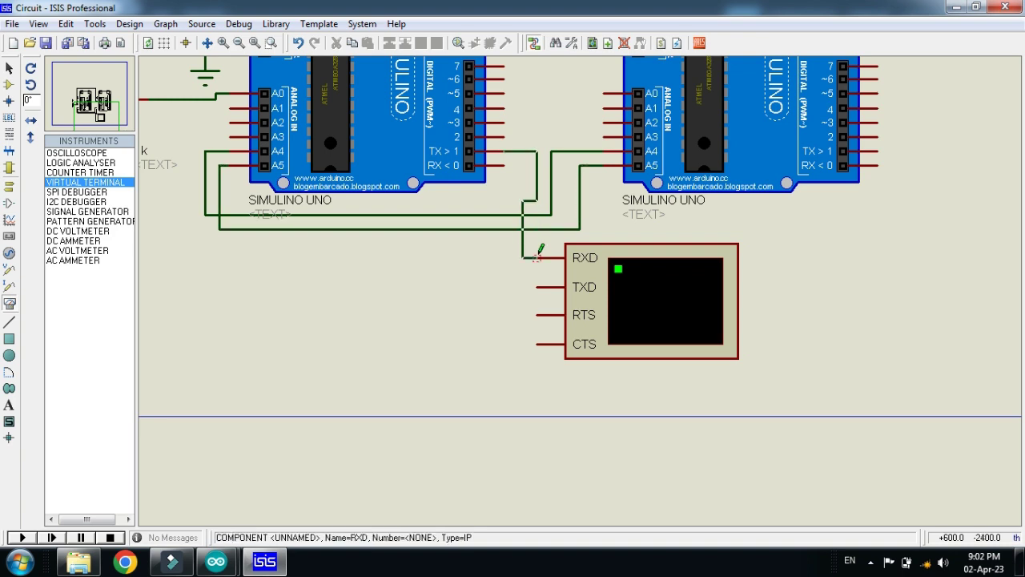
pyautogui.click(537, 257)
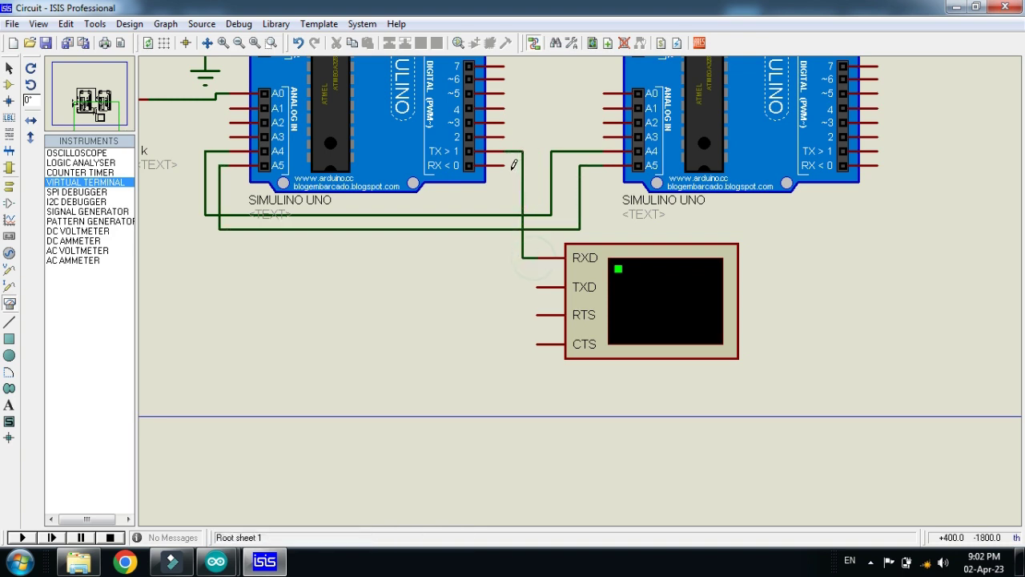
pyautogui.click(504, 165)
pyautogui.click(534, 282)
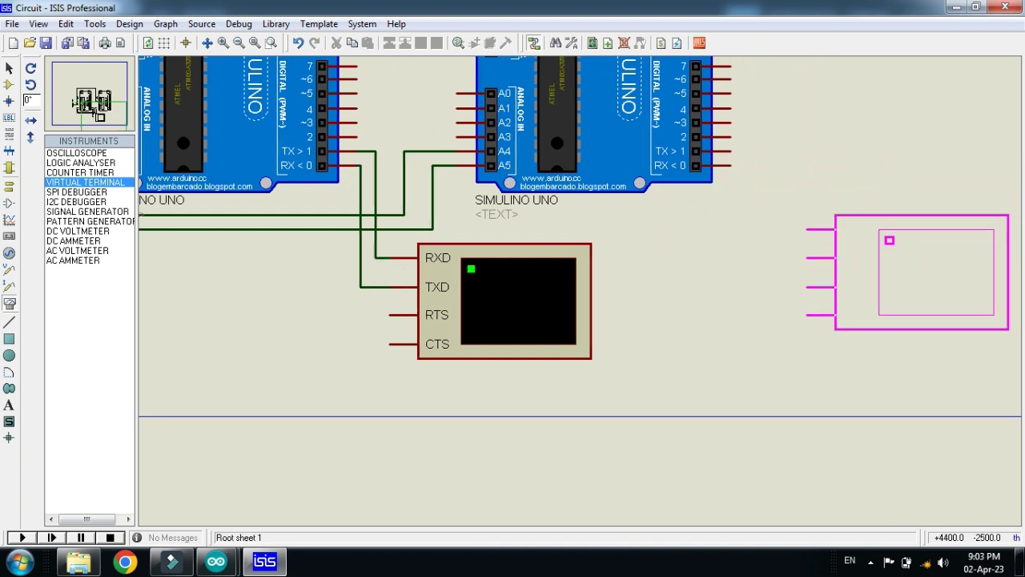
# - Place a second virtual terminal at the right, wiring SIM2's TX to RXD and RX to TXD
pyautogui.click(898, 290)
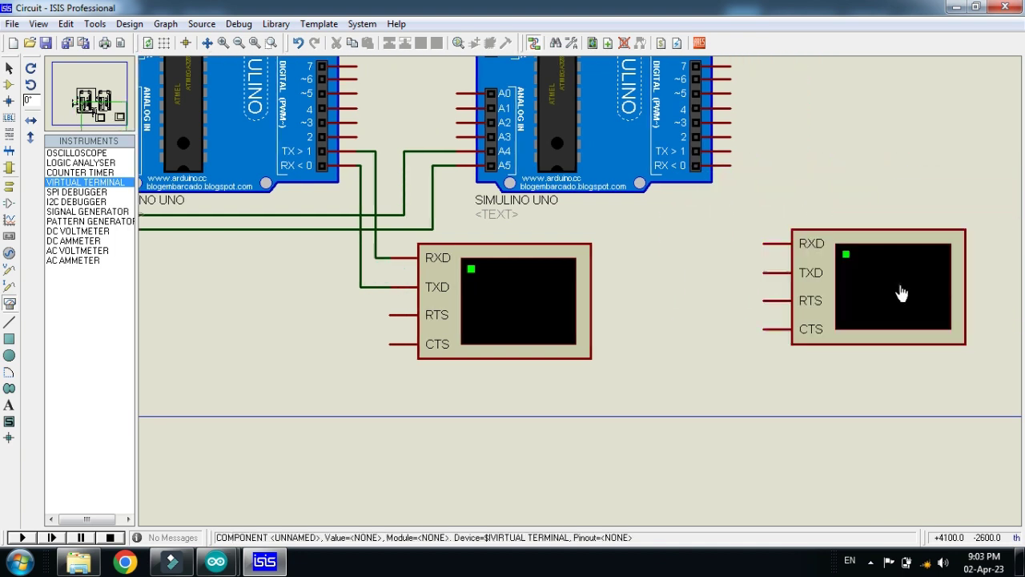
pyautogui.click(730, 151)
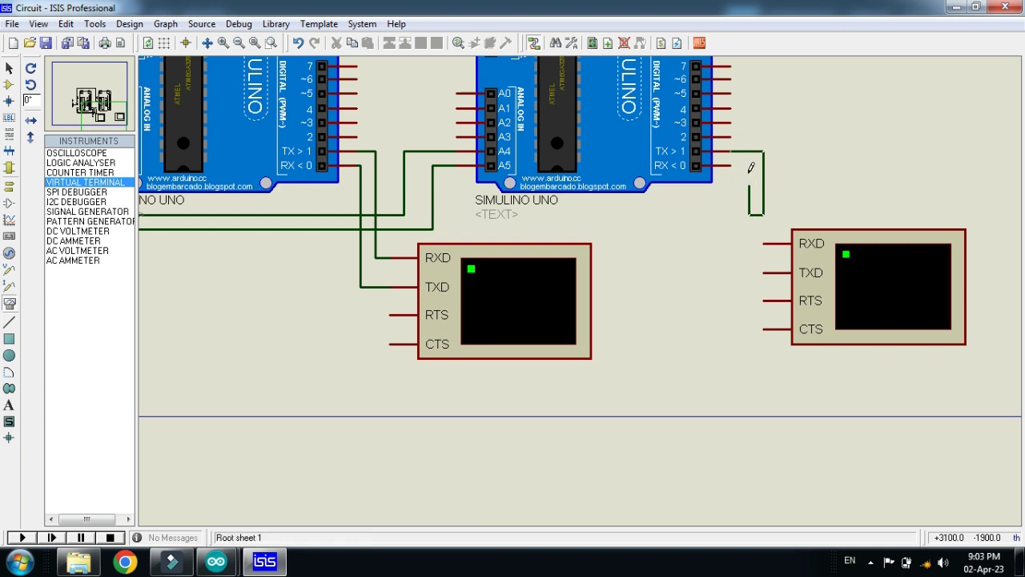
pyautogui.click(762, 242)
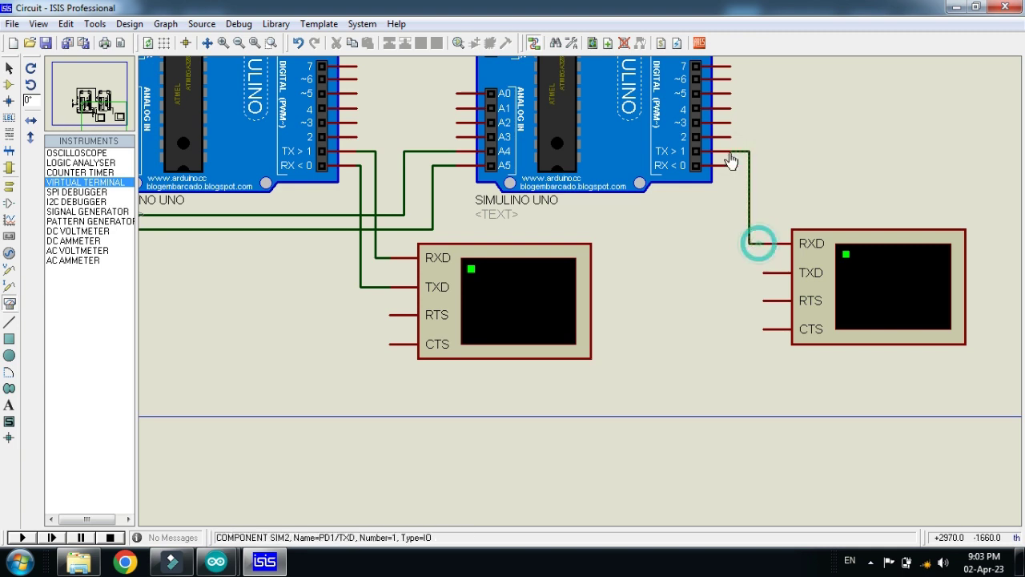
pyautogui.click(730, 165)
pyautogui.click(765, 272)
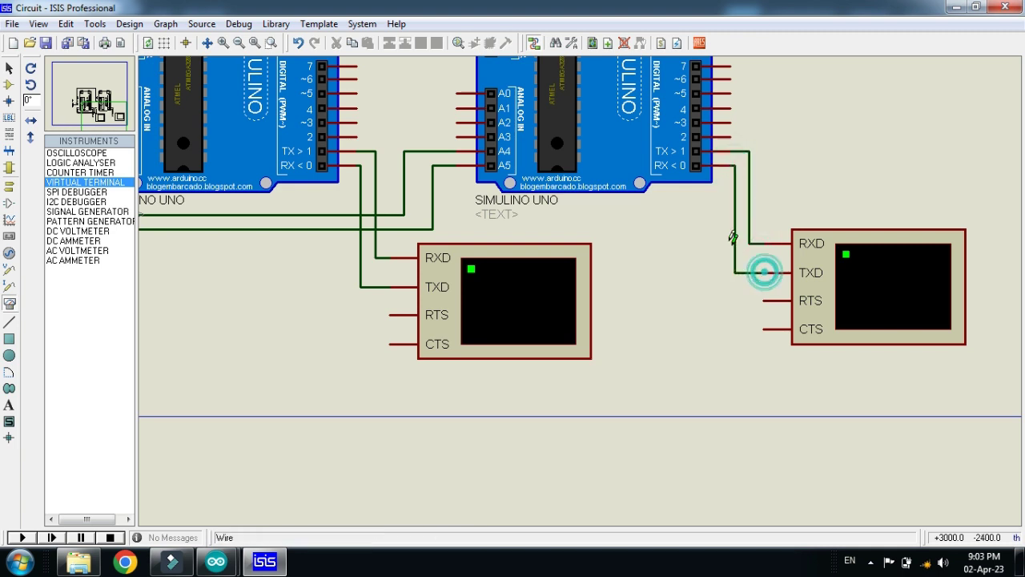
pyautogui.scroll(-1, 580, 272)
# - Place yellow LED D1 right of SIM2 and wire pin ~11 to its anode
pyautogui.click(9, 84)
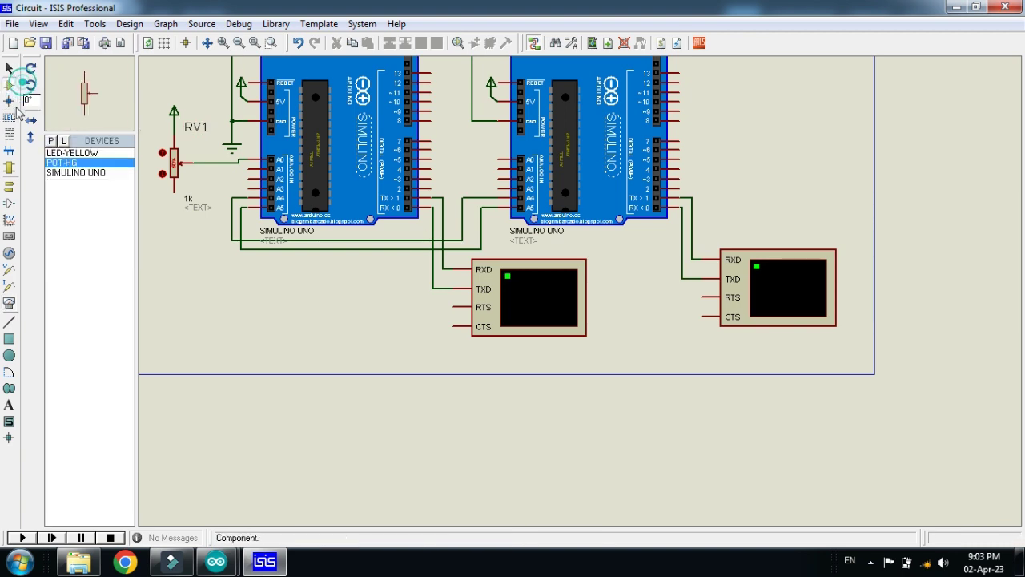
pyautogui.click(60, 153)
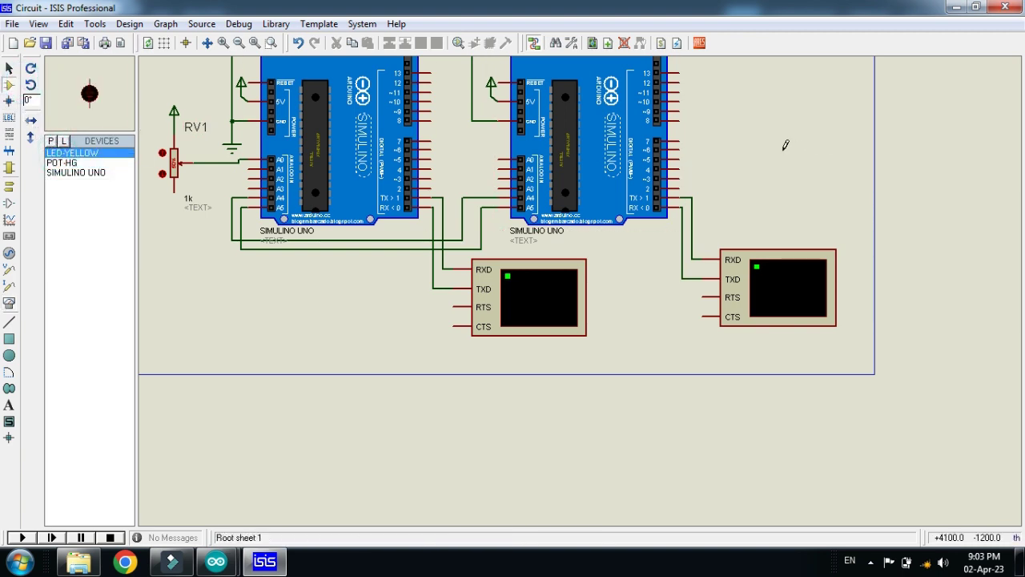
pyautogui.click(721, 124)
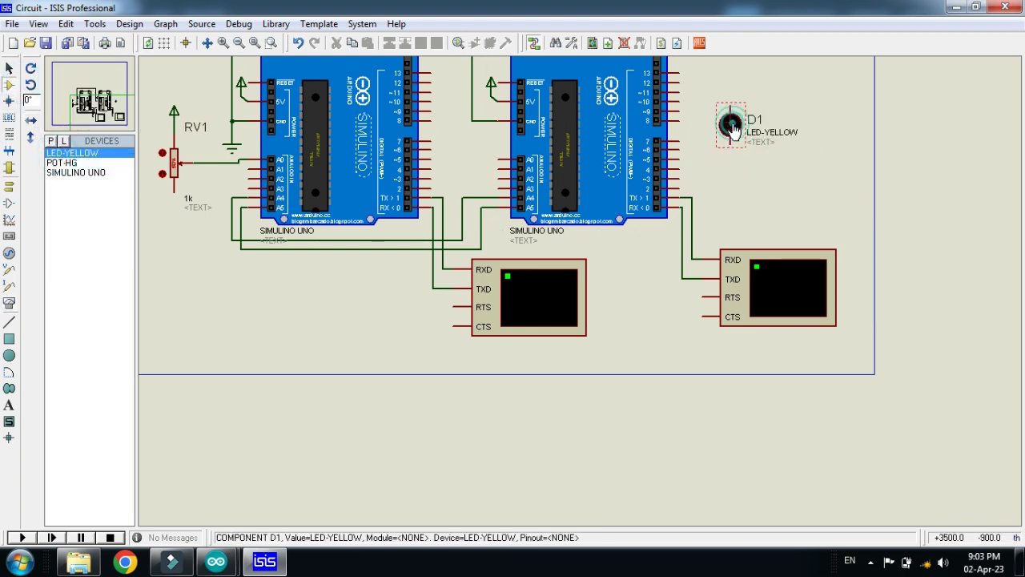
pyautogui.doubleClick(727, 121)
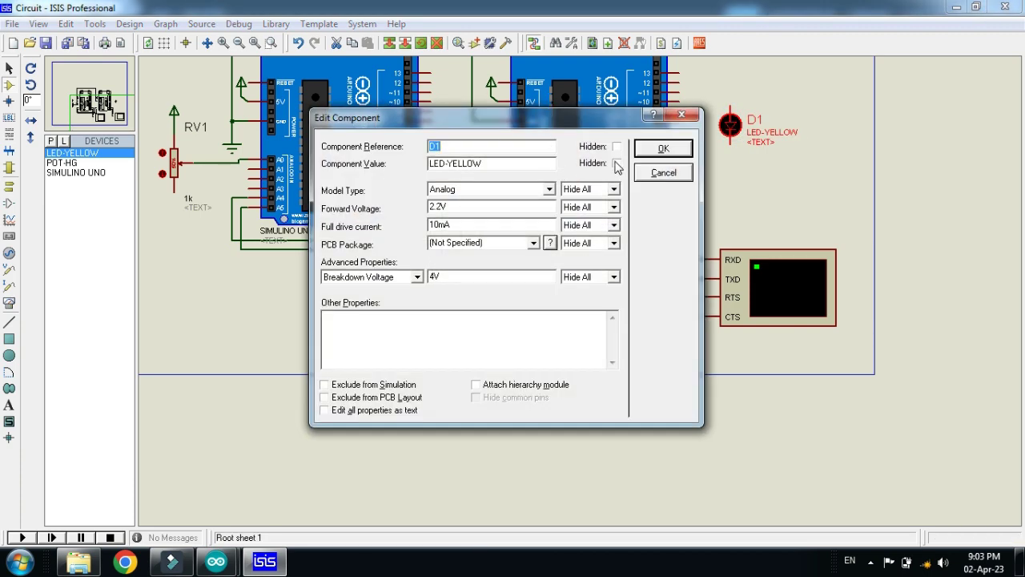
pyautogui.click(663, 148)
pyautogui.scroll(2, 524, 259)
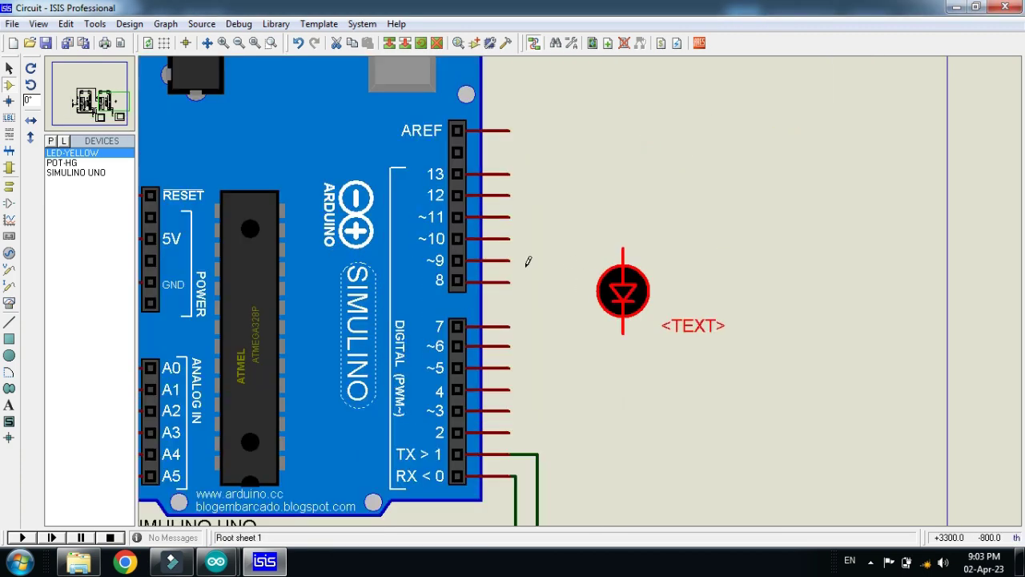
pyautogui.click(508, 215)
pyautogui.click(623, 244)
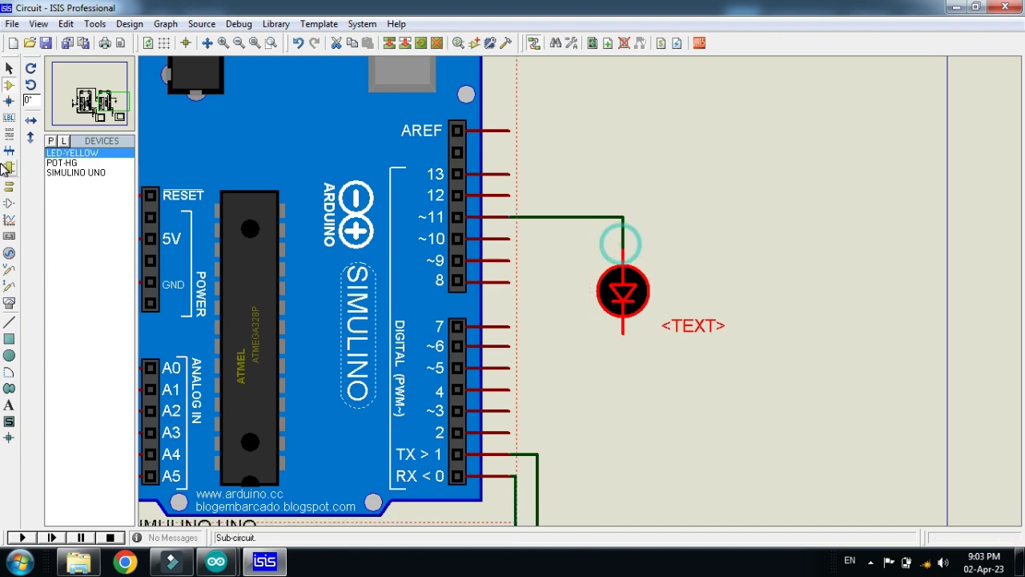
# - Put a ground terminal under the LED cathode and shift the whole circuit up-left
pyautogui.click(11, 187)
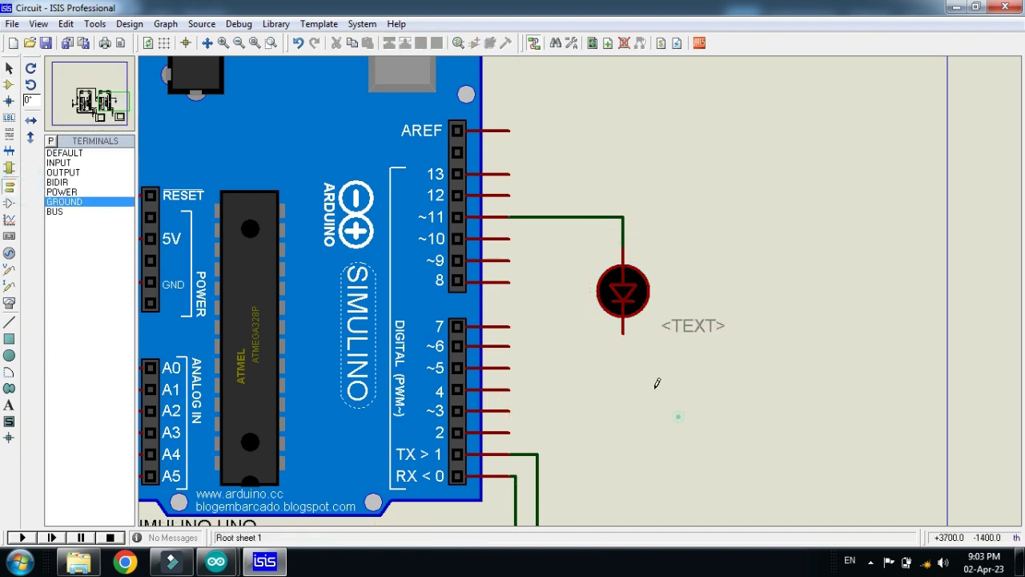
pyautogui.click(623, 337)
pyautogui.scroll(-3, 577, 290)
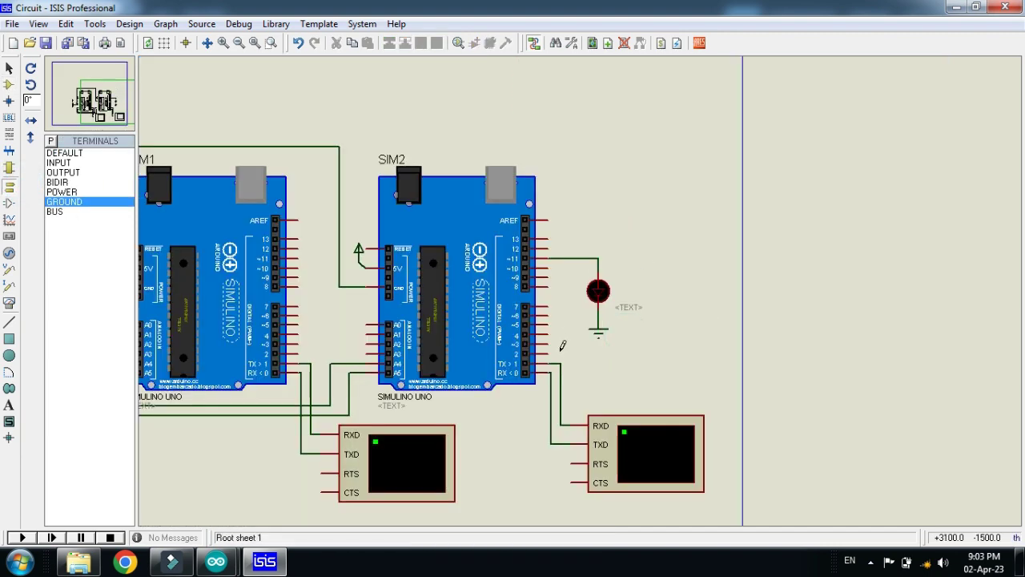
pyautogui.scroll(2, 496, 346)
pyautogui.scroll(-2, 577, 283)
pyautogui.moveTo(415, 143); pyautogui.dragTo(682, 292)
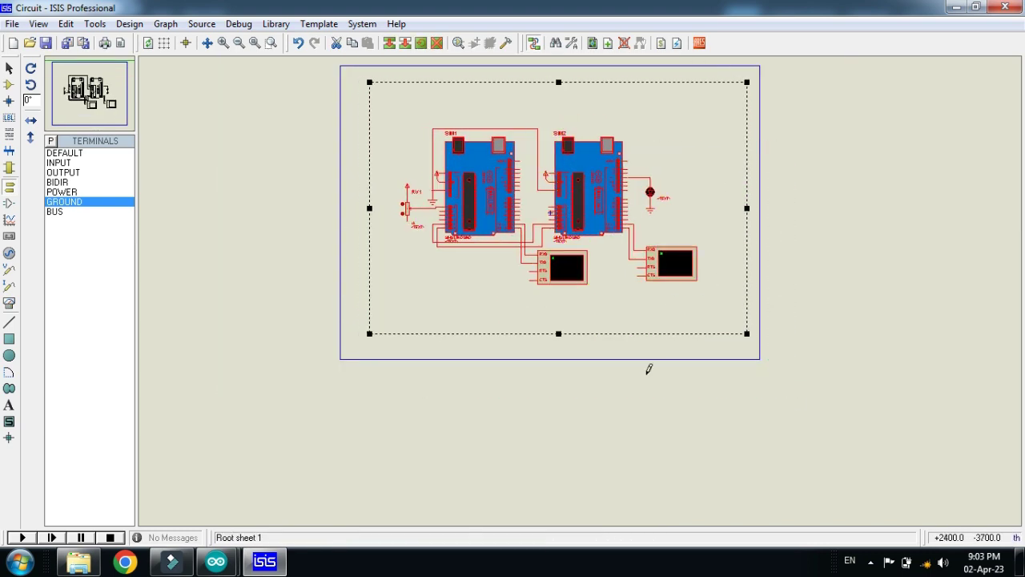
# - Zoom in on the two-board circuit and save the design
pyautogui.click(649, 369)
pyautogui.click(270, 43)
pyautogui.moveTo(392, 116); pyautogui.dragTo(705, 296)
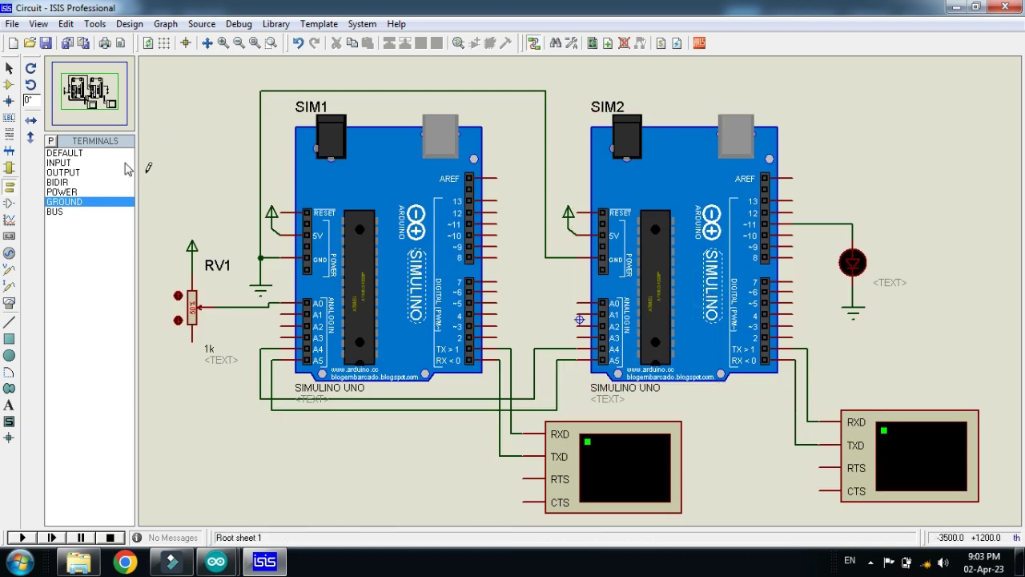
pyautogui.click(45, 43)
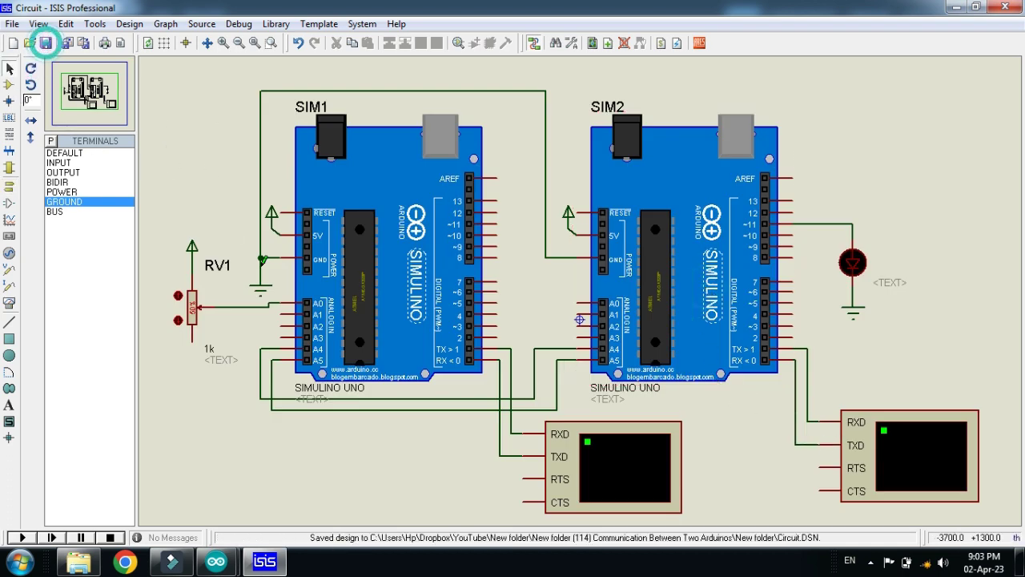
# - Place a ground terminal below RV1 and save the design again
pyautogui.click(9, 85)
pyautogui.click(9, 187)
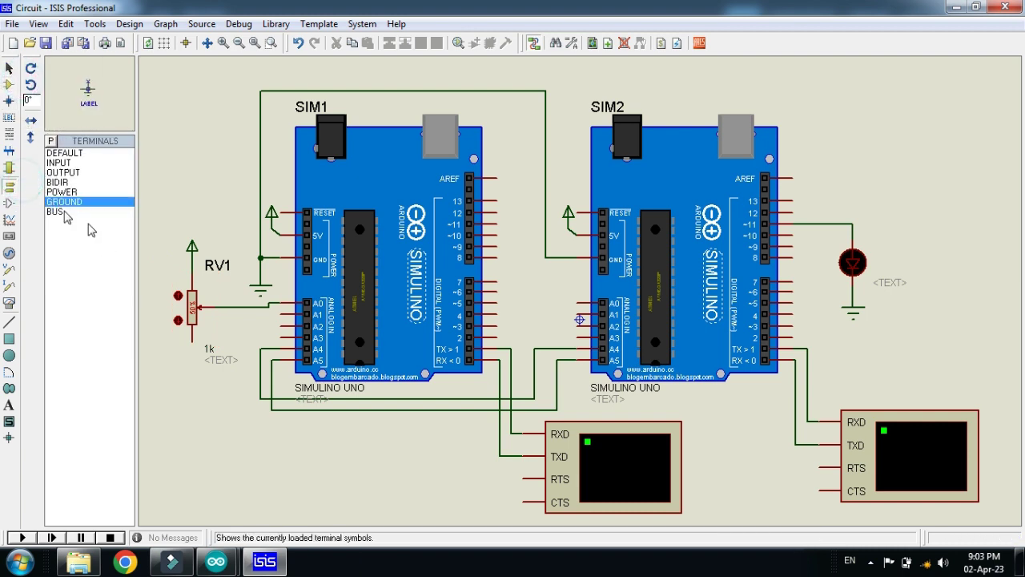
pyautogui.click(185, 353)
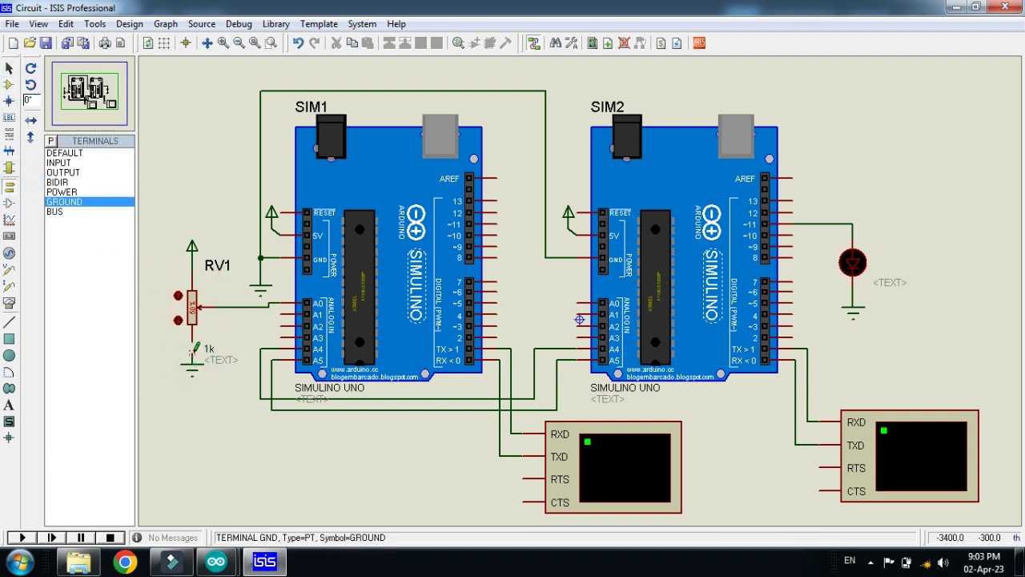
pyautogui.click(193, 345)
pyautogui.click(9, 71)
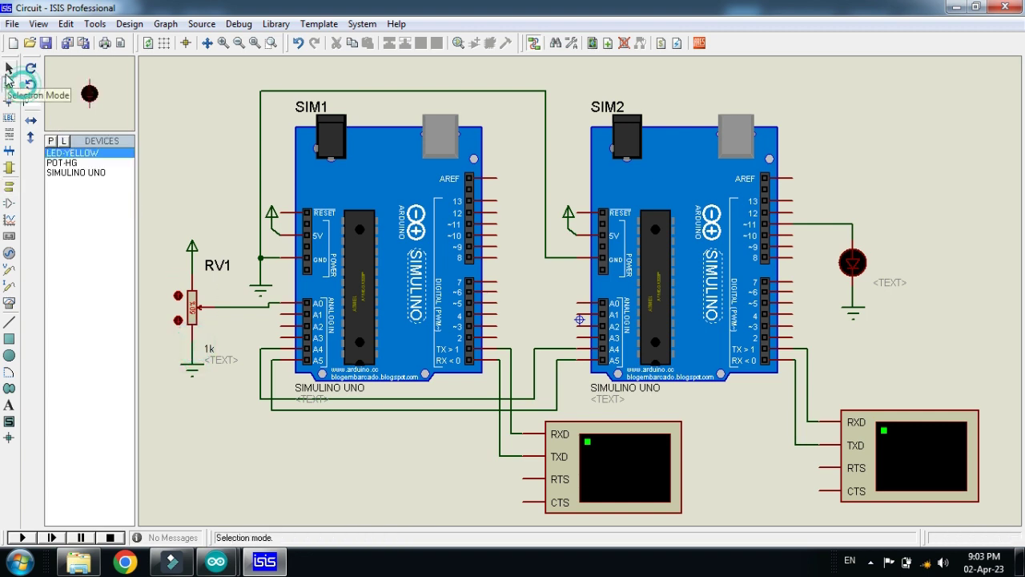
pyautogui.click(46, 43)
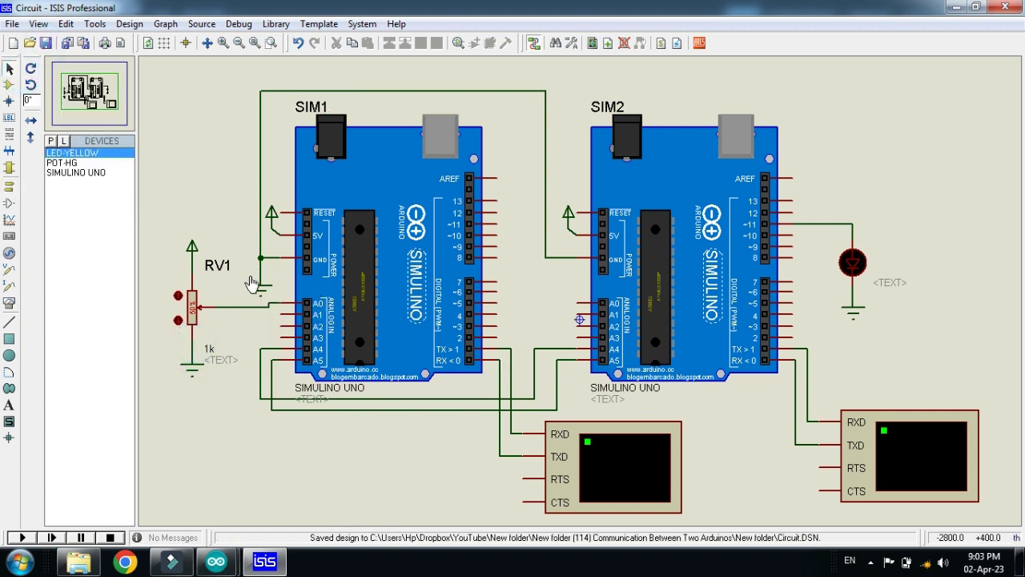
pyautogui.moveTo(149, 217); pyautogui.dragTo(226, 424)
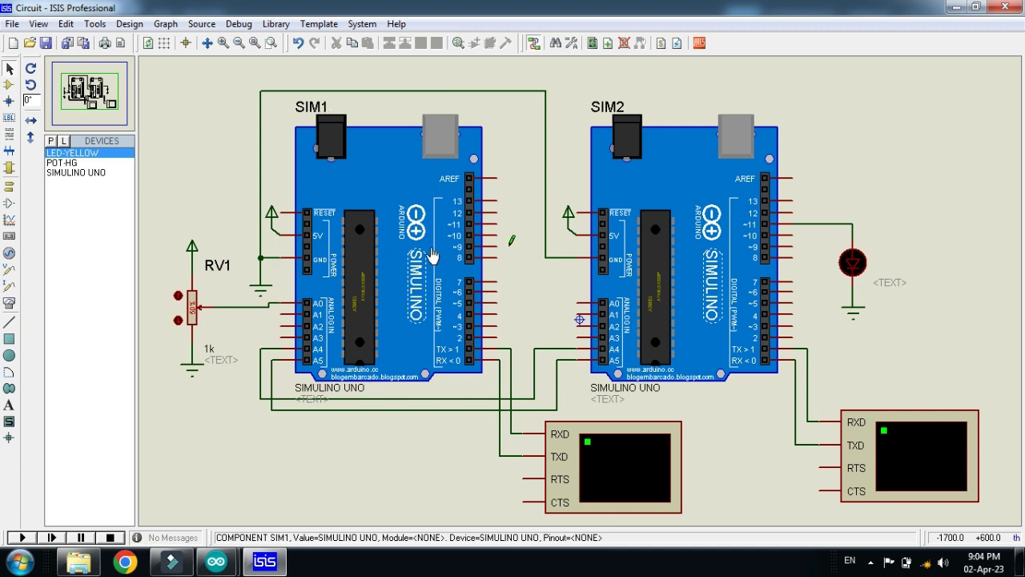
# - Rename SIM1 to SENDER and SIM2 to RECEIVER in their component properties
pyautogui.click(954, 340)
pyautogui.doubleClick(319, 118)
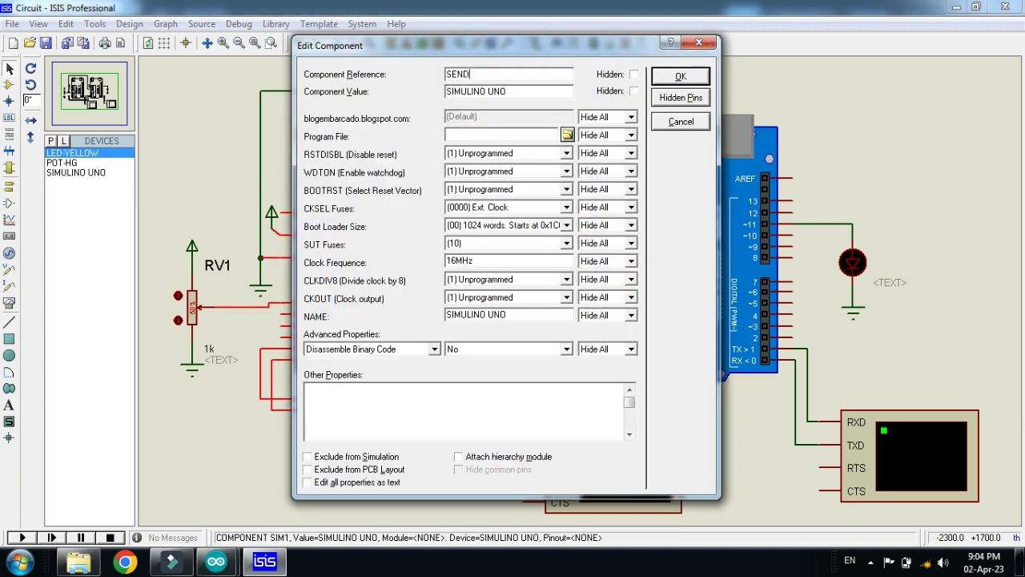
pyautogui.press('Return')
pyautogui.click(588, 114)
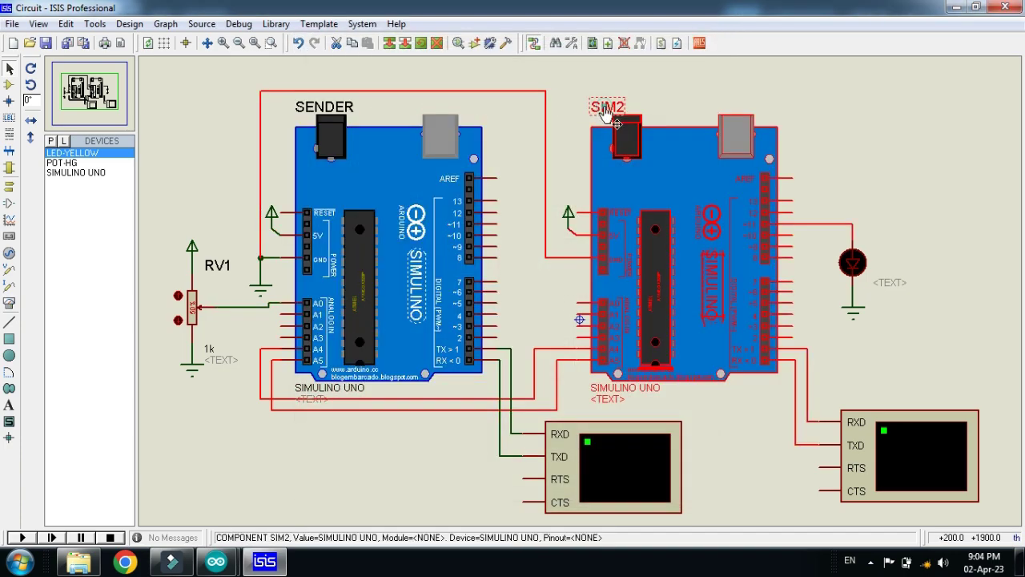
pyautogui.doubleClick(605, 109)
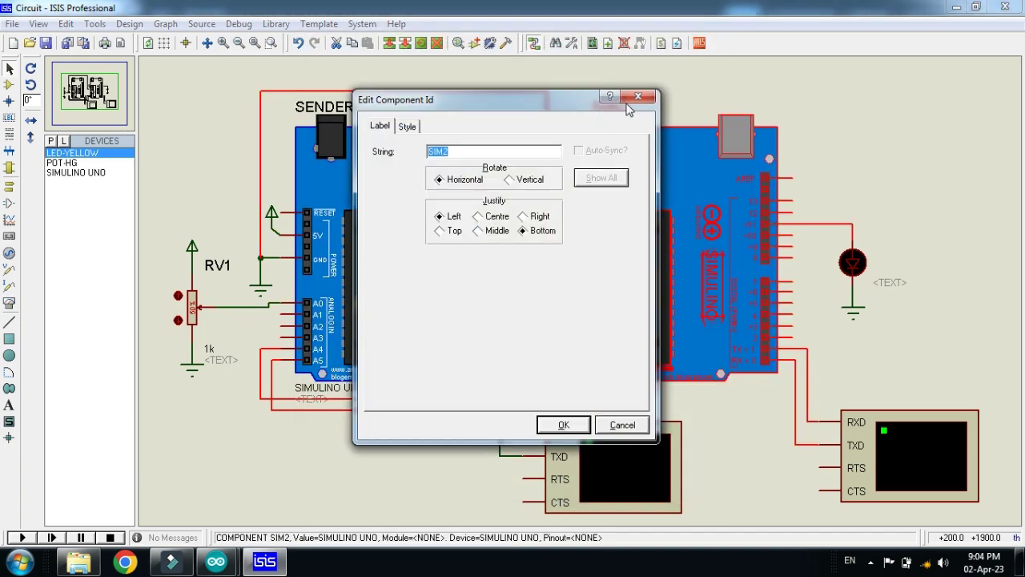
pyautogui.press('Escape')
pyautogui.doubleClick(655, 165)
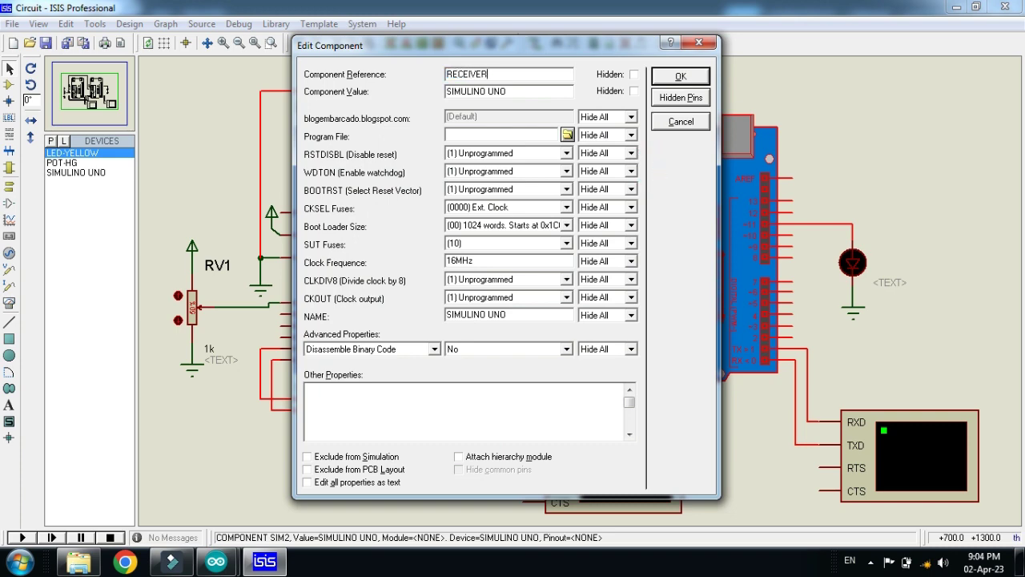
pyautogui.write('RECEIVER')
pyautogui.press('Return')
pyautogui.click(850, 109)
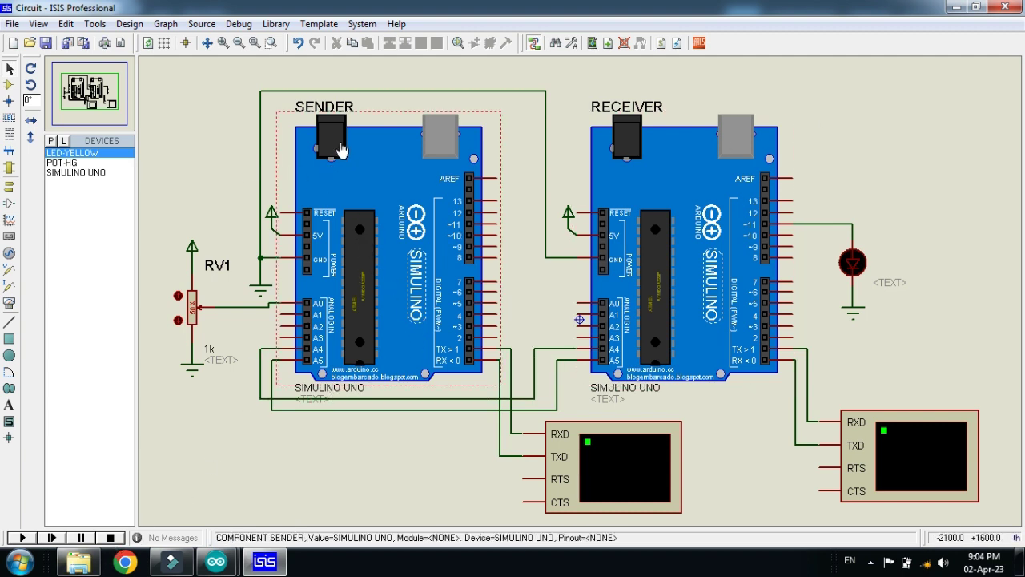
# - Open the project folder with Sender_Code and Receiver_Code and bring the Sender_Code sketch forward
pyautogui.click(78, 561)
pyautogui.click(250, 148)
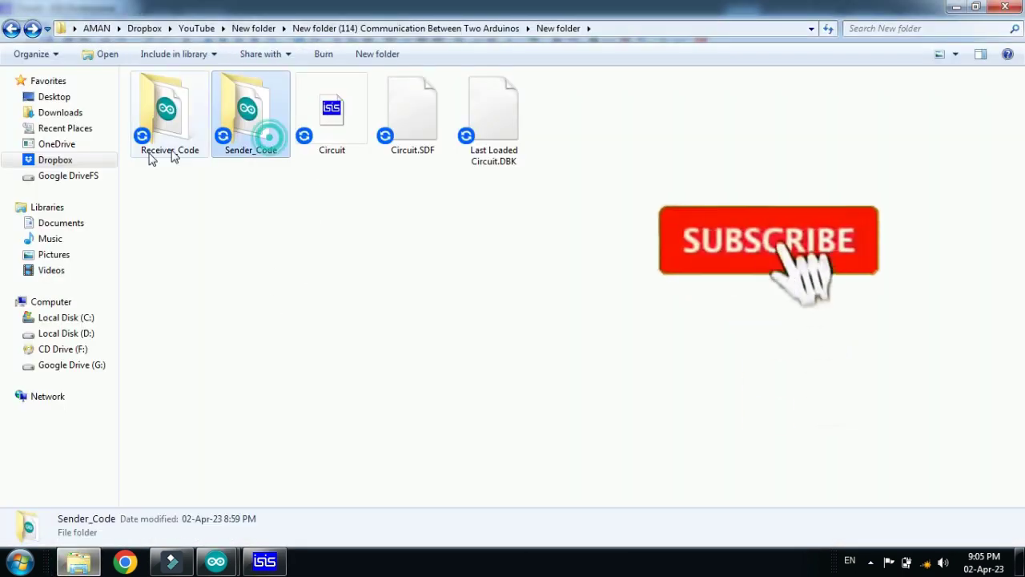
pyautogui.click(182, 148)
pyautogui.moveTo(216, 561)
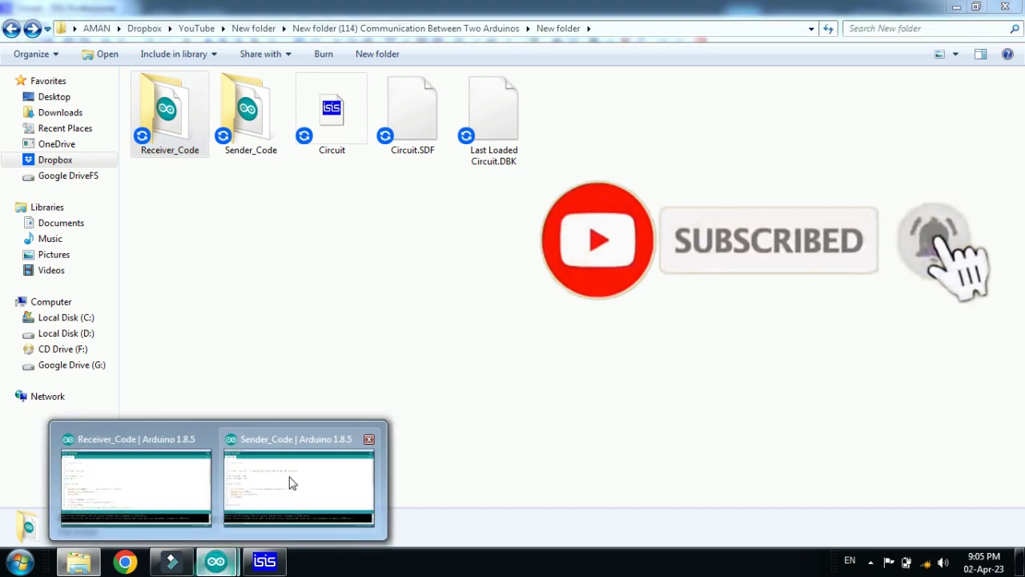
pyautogui.click(290, 481)
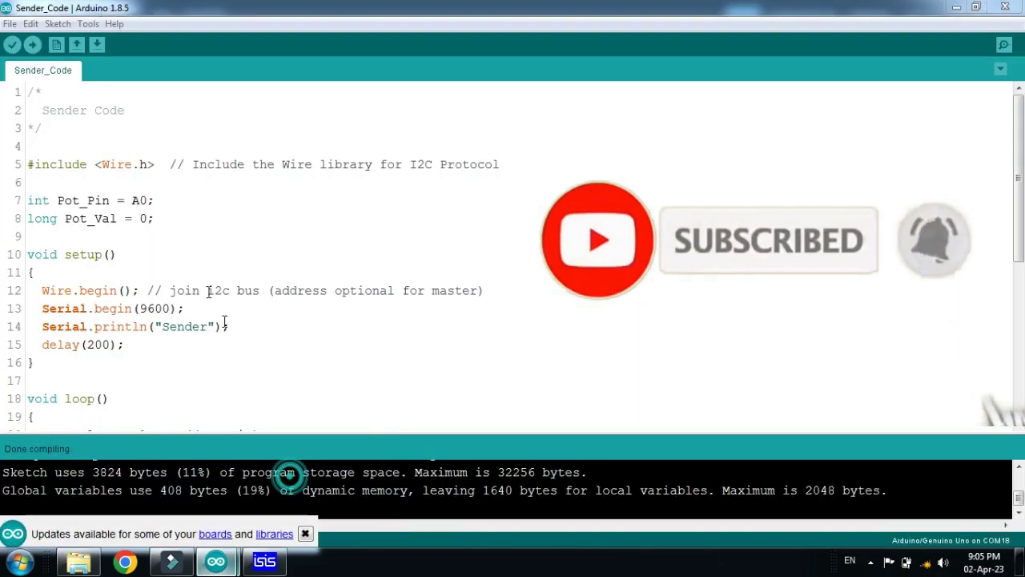
# - Compile Sender_Code and select its generated .hex file path in the build output
pyautogui.click(305, 534)
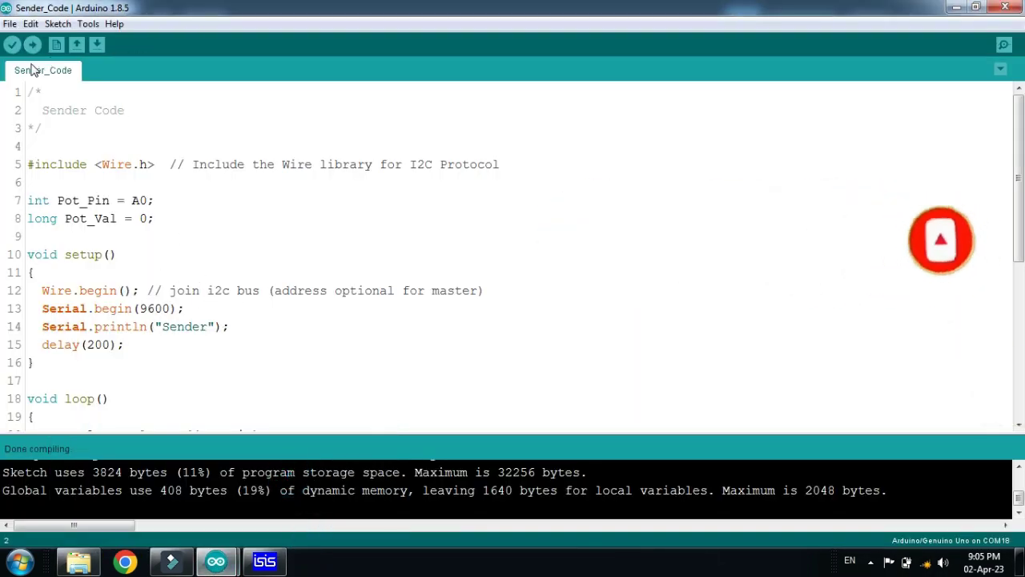
pyautogui.click(164, 205)
pyautogui.click(13, 46)
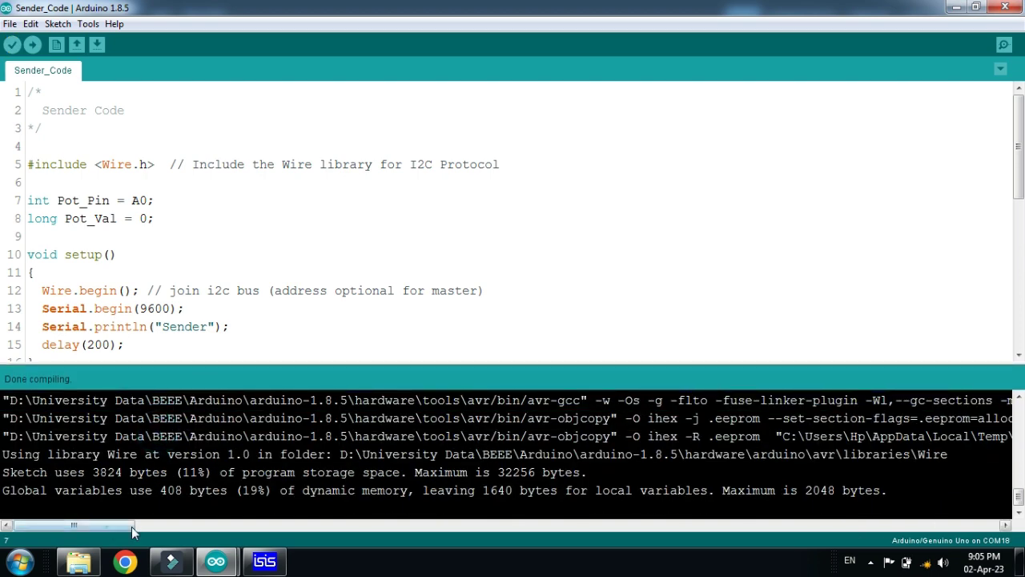
pyautogui.moveTo(109, 527); pyautogui.dragTo(244, 530)
pyautogui.moveTo(196, 437); pyautogui.dragTo(210, 437)
pyautogui.moveTo(278, 439); pyautogui.dragTo(626, 438)
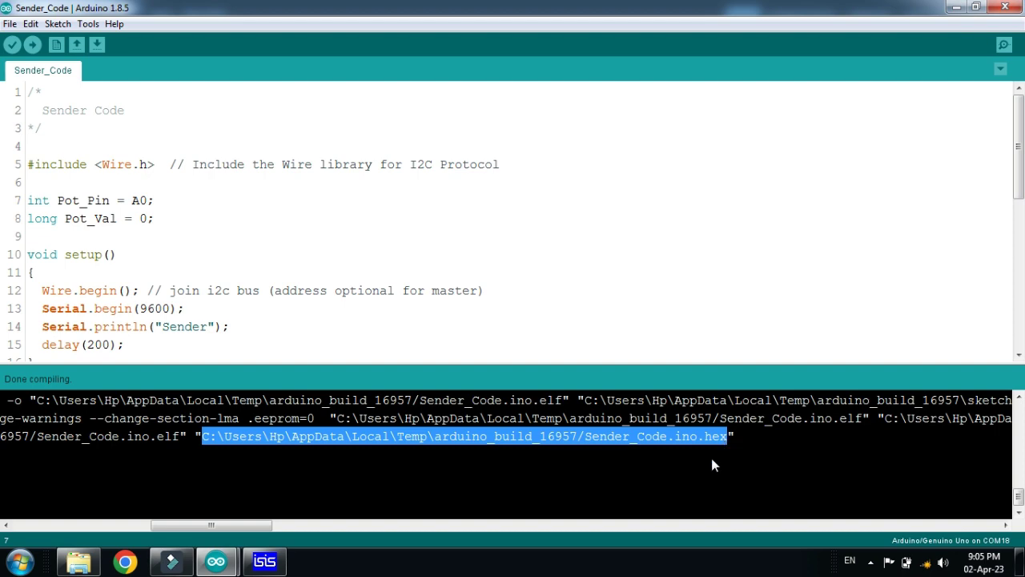
# - Set the SENDER board's Program File to the Sender .hex path, then bring up Receiver_Code
pyautogui.click(264, 562)
pyautogui.rightClick(369, 186)
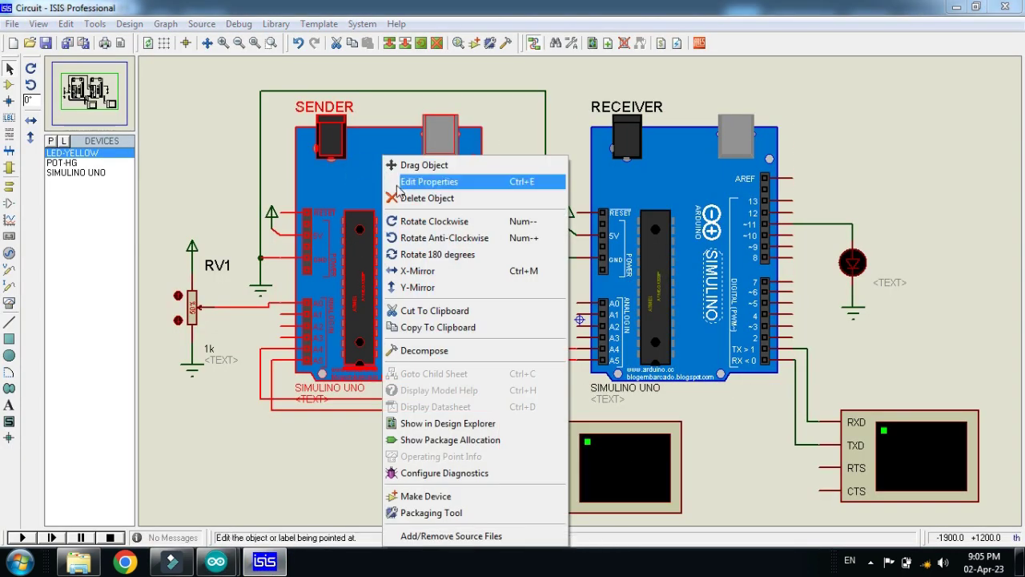
pyautogui.click(412, 144)
pyautogui.rightClick(514, 133)
pyautogui.click(618, 197)
pyautogui.click(677, 78)
pyautogui.click(313, 458)
pyautogui.moveTo(216, 562)
pyautogui.click(166, 503)
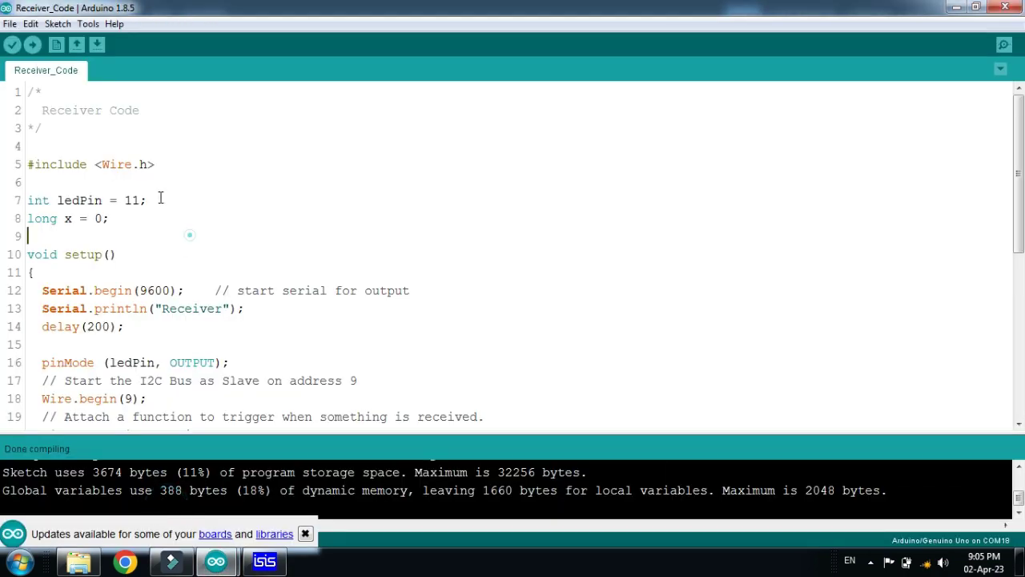
# - Compile Receiver_Code and select the Receiver_Code.ino.hex path in the enlarged output console
pyautogui.click(305, 533)
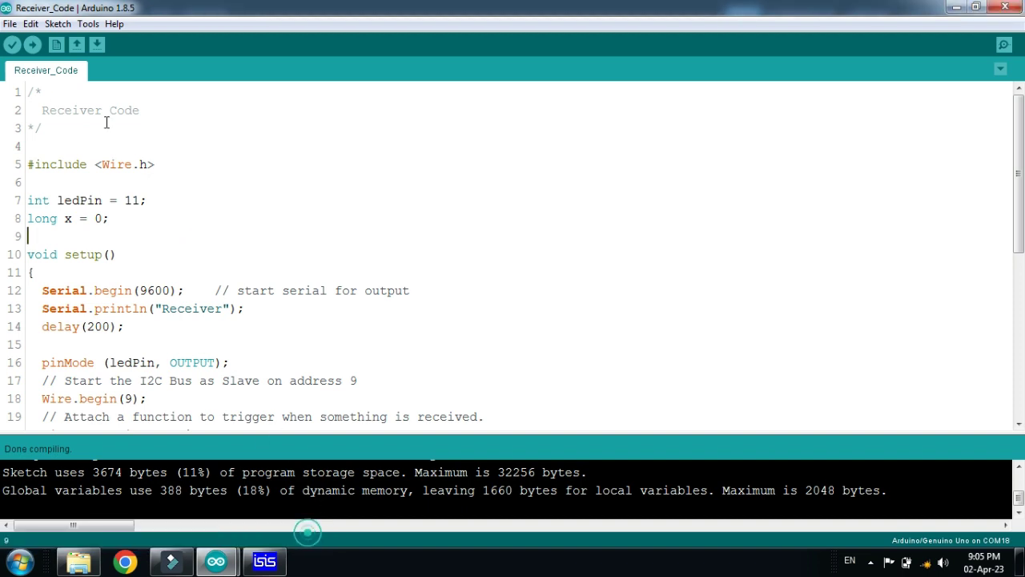
pyautogui.click(12, 45)
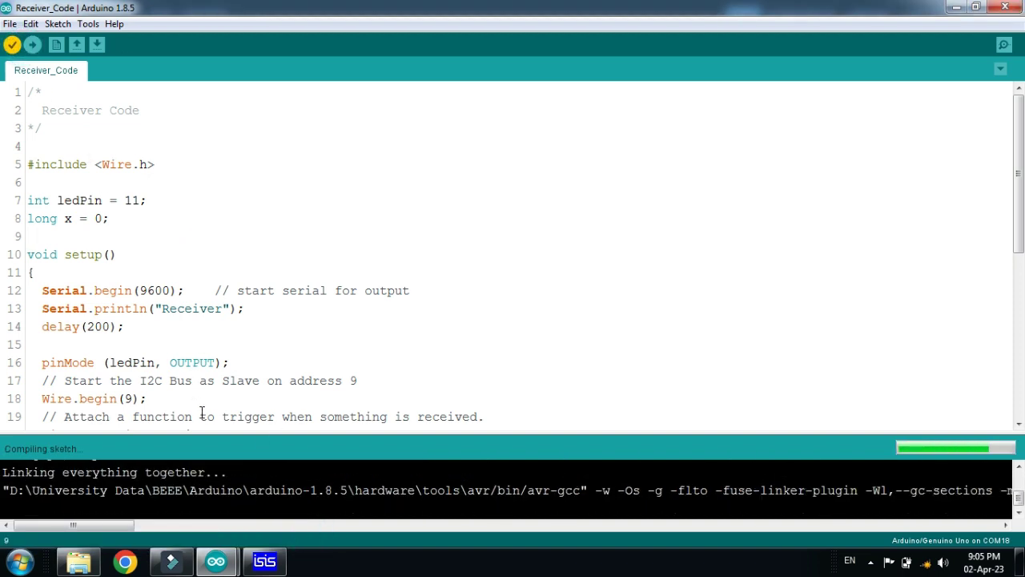
pyautogui.scroll(-5, 171, 377)
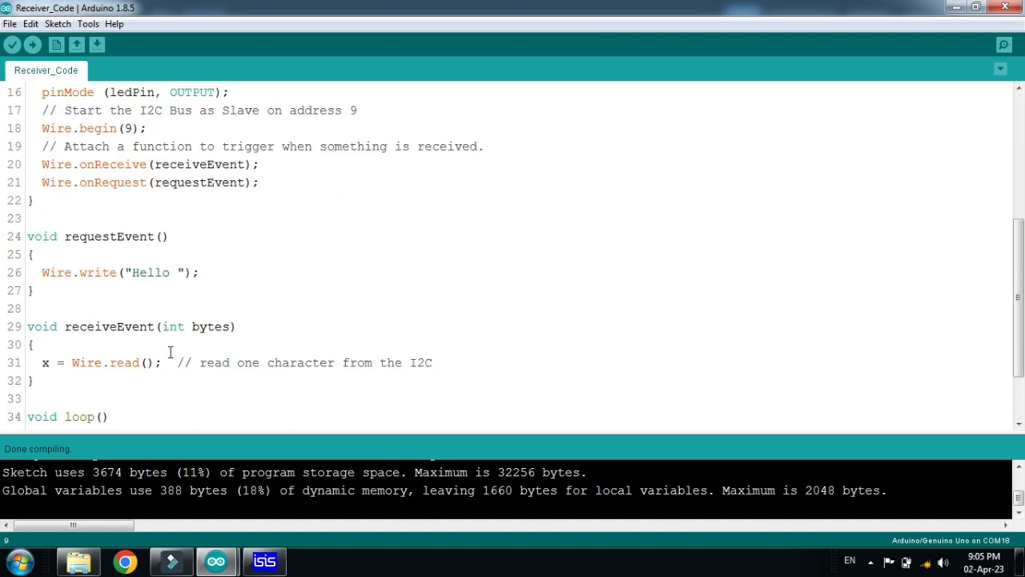
pyautogui.scroll(-2, 173, 352)
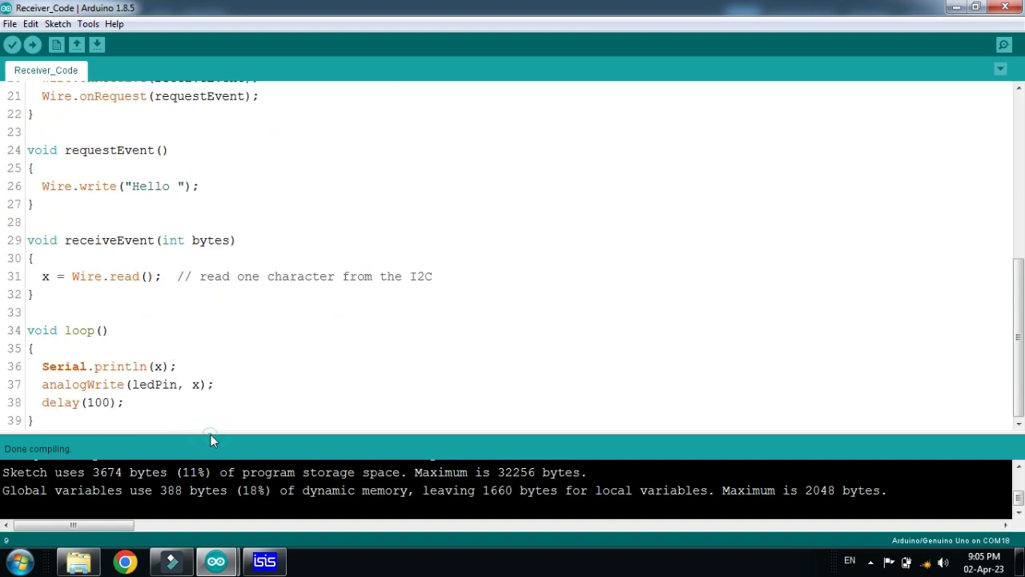
pyautogui.moveTo(211, 434); pyautogui.dragTo(210, 302)
pyautogui.moveTo(85, 523); pyautogui.dragTo(215, 520)
pyautogui.moveTo(239, 438); pyautogui.dragTo(284, 439)
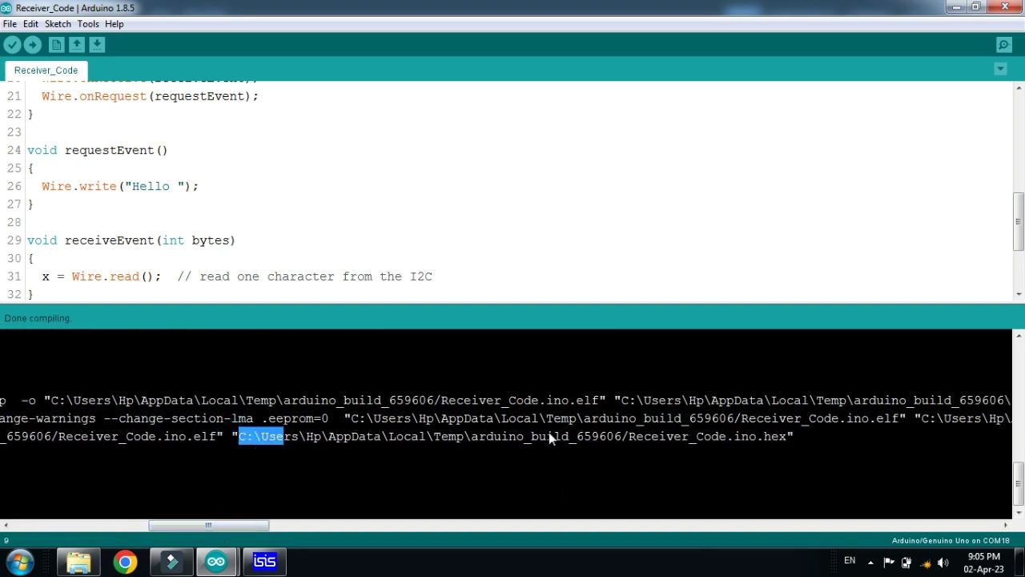
pyautogui.moveTo(791, 443); pyautogui.dragTo(788, 440)
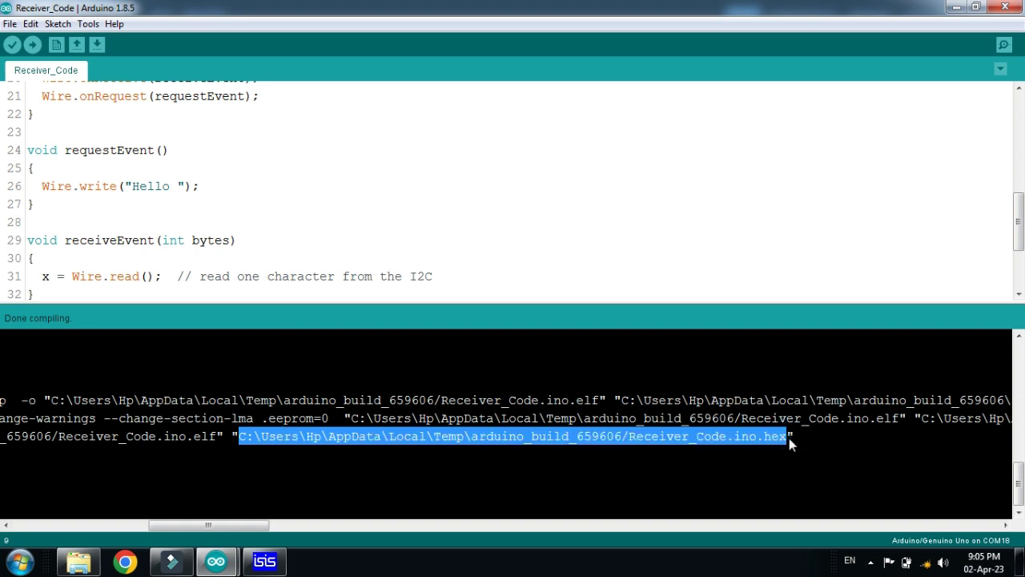
# - Paste the Receiver_Code.ino.hex path into the RECEIVER board's Program File and confirm
pyautogui.click(264, 561)
pyautogui.rightClick(678, 157)
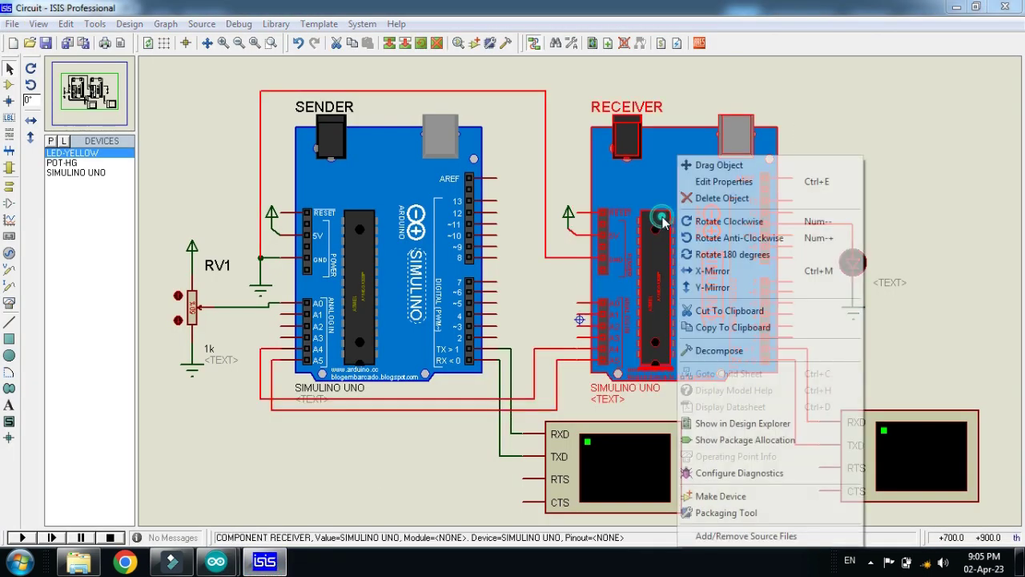
pyautogui.click(716, 181)
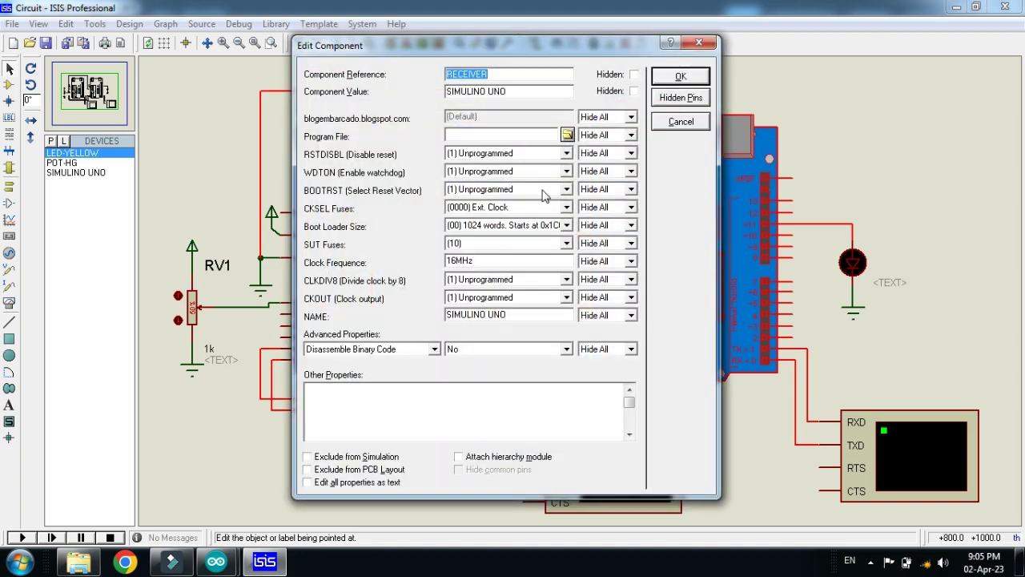
pyautogui.rightClick(515, 132)
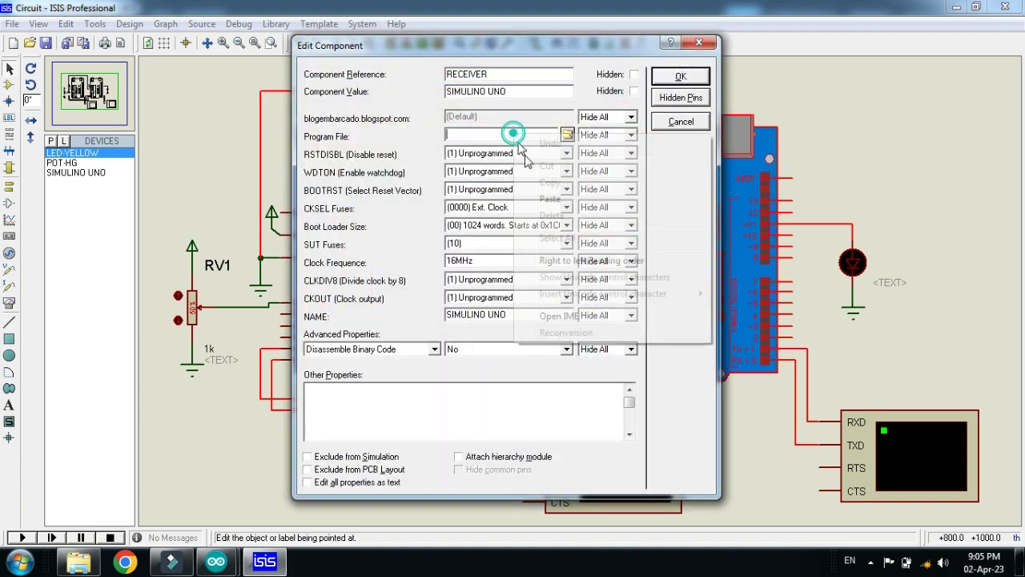
pyautogui.click(533, 197)
pyautogui.click(663, 77)
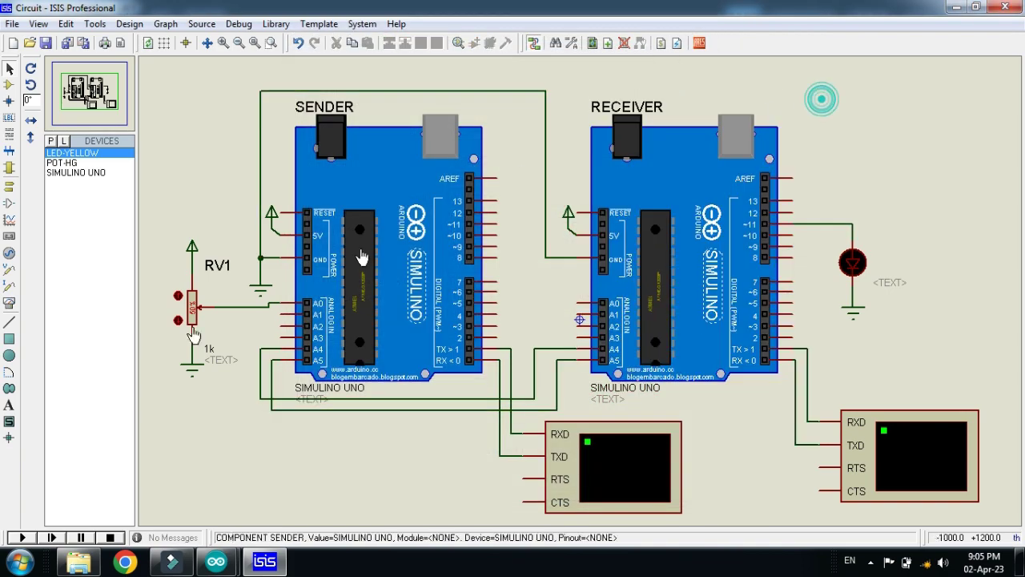
# - Run, stop, rerun and pause the simulation so both terminals print 127
pyautogui.click(22, 538)
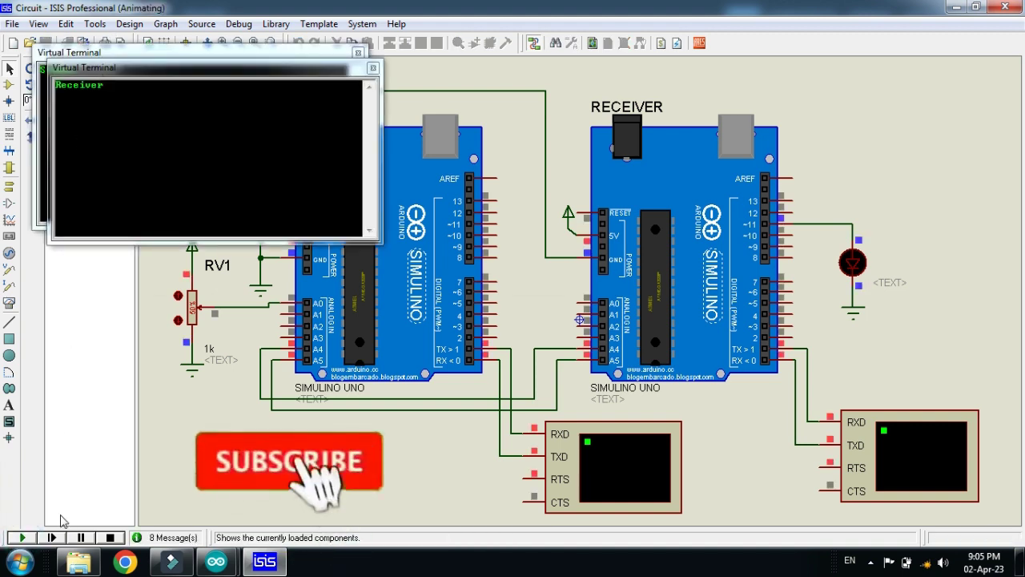
pyautogui.click(109, 538)
pyautogui.click(46, 43)
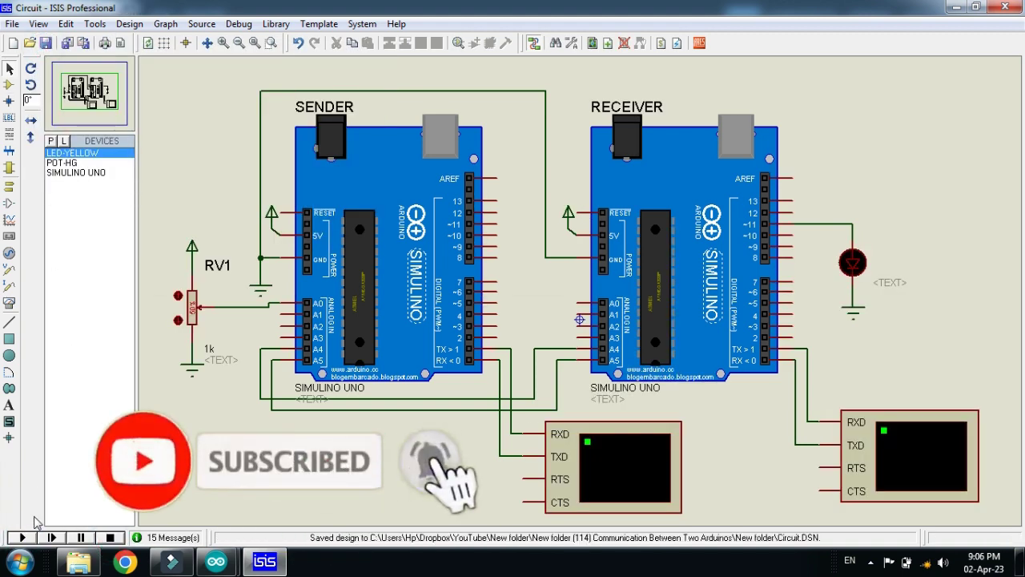
pyautogui.click(21, 538)
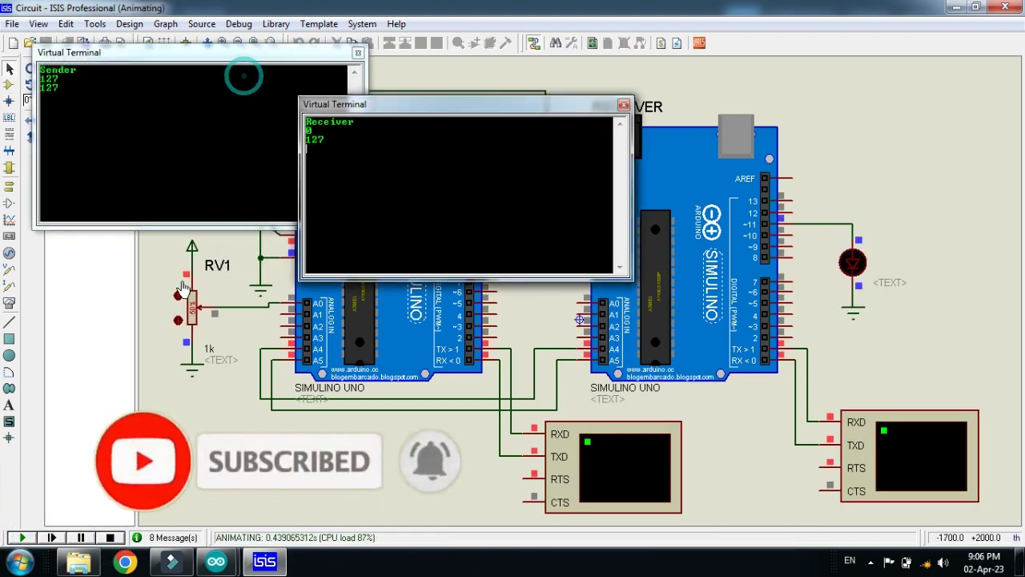
pyautogui.click(80, 537)
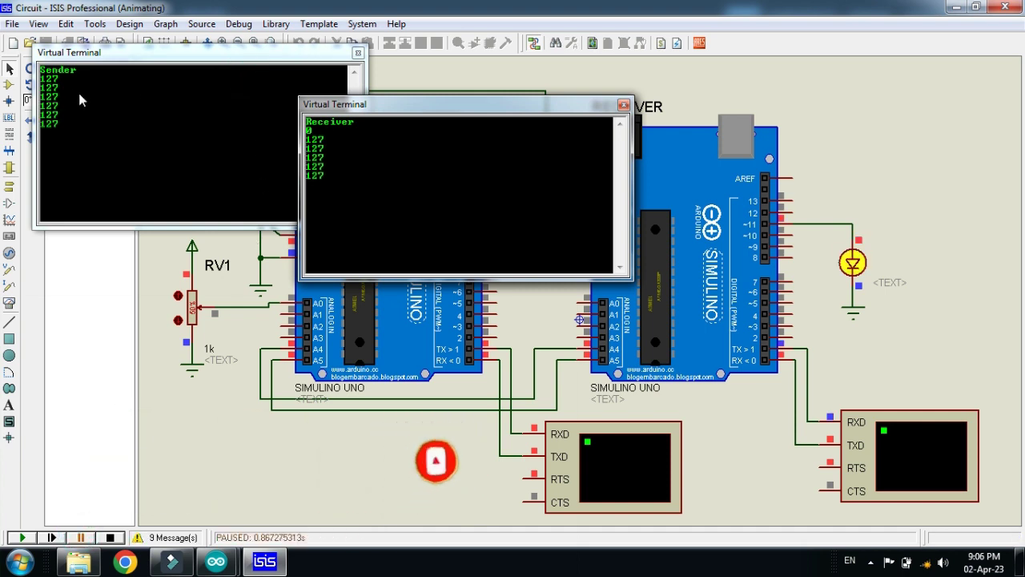
# - Narrow the Receiver and Sender terminal windows and move them into the top corners
pyautogui.moveTo(329, 112); pyautogui.dragTo(632, 36)
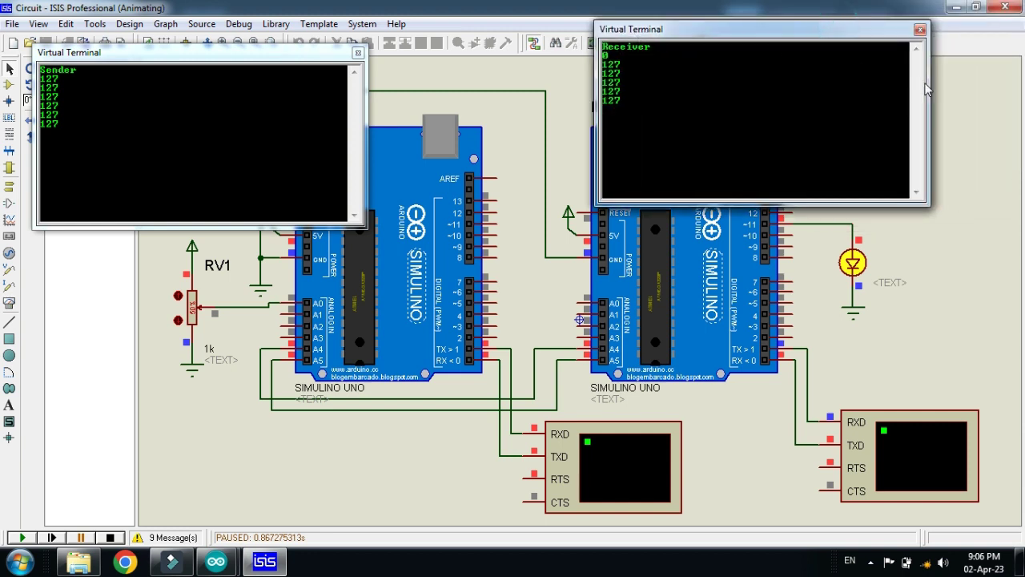
pyautogui.moveTo(927, 80); pyautogui.dragTo(758, 75)
pyautogui.moveTo(695, 38); pyautogui.dragTo(932, 19)
pyautogui.moveTo(365, 95); pyautogui.dragTo(173, 102)
pyautogui.moveTo(114, 56); pyautogui.dragTo(177, 37)
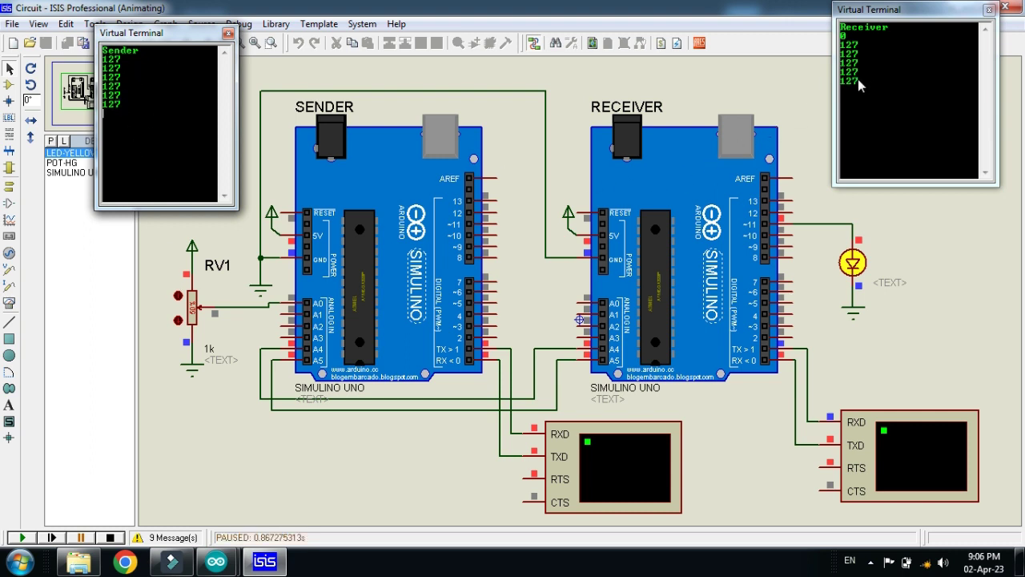
# - Resume the simulation and raise RV1 through 84, 109, 145 and 199 to the maximum 255
pyautogui.click(82, 537)
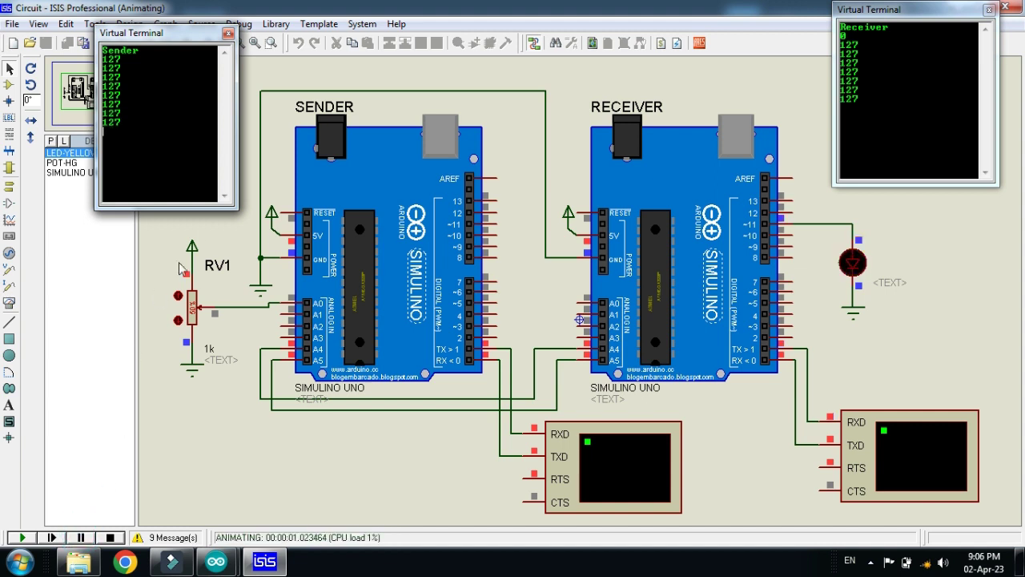
pyautogui.click(181, 319)
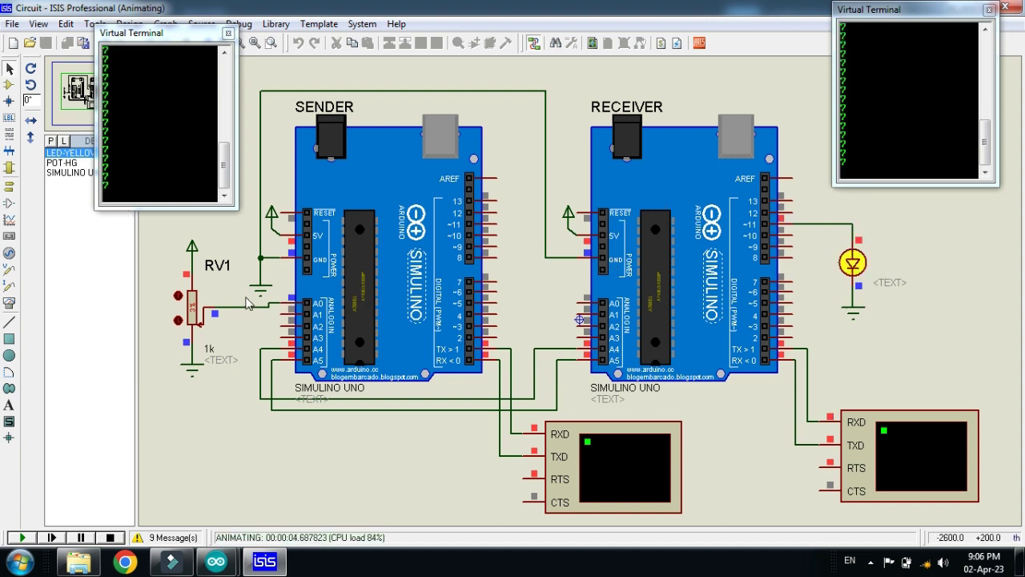
pyautogui.click(193, 319)
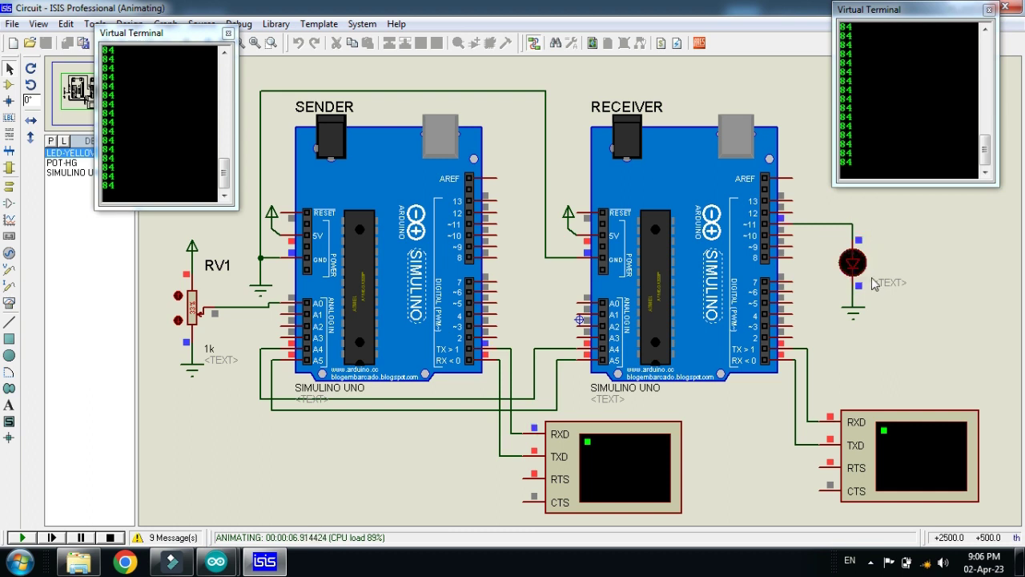
pyautogui.click(192, 313)
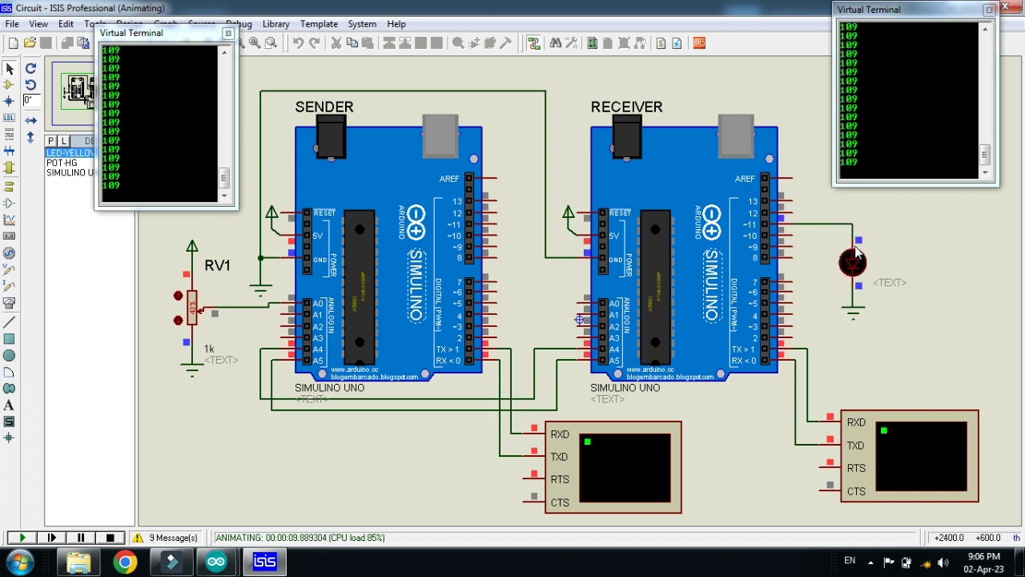
pyautogui.click(192, 308)
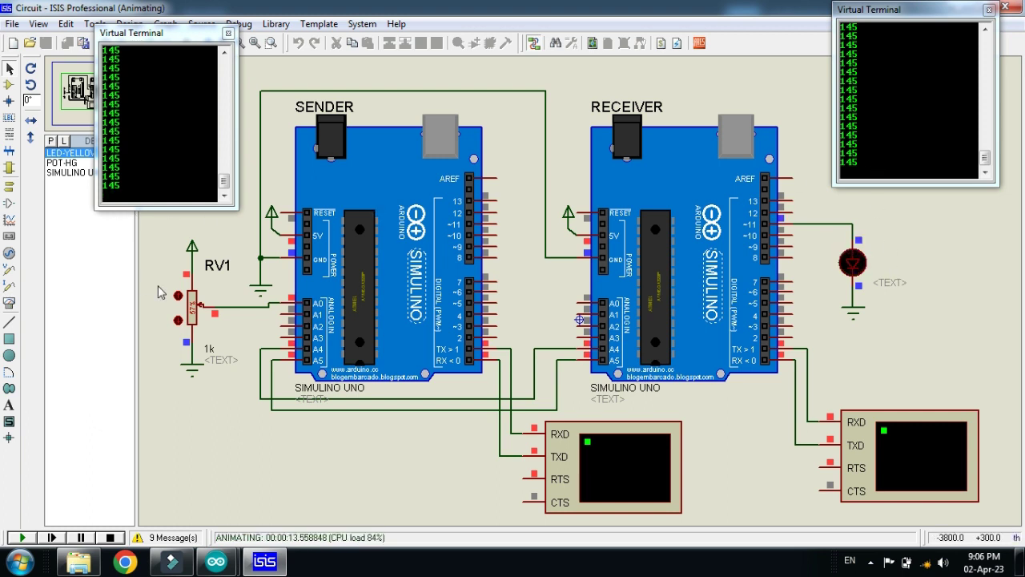
pyautogui.click(194, 301)
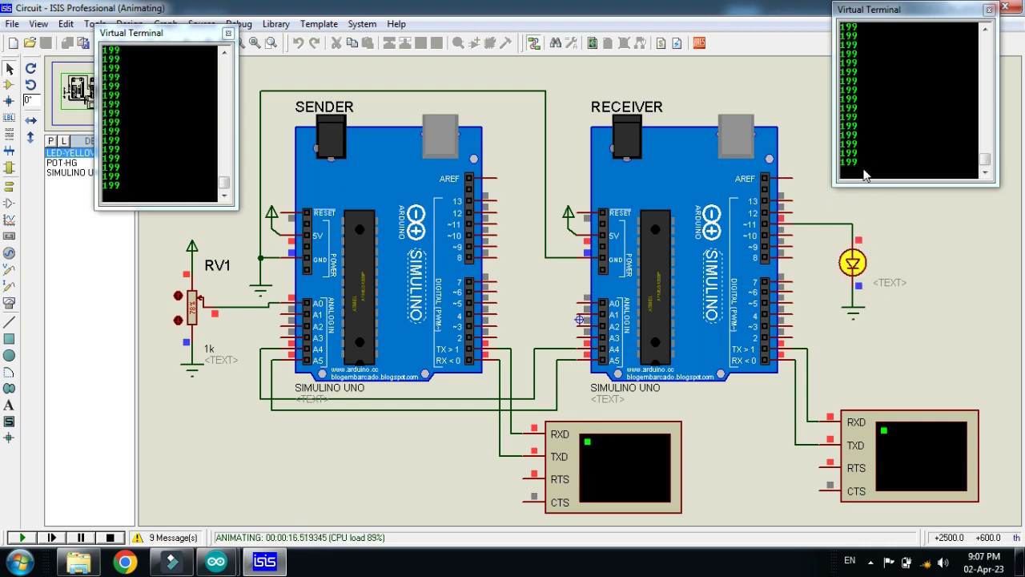
pyautogui.click(194, 294)
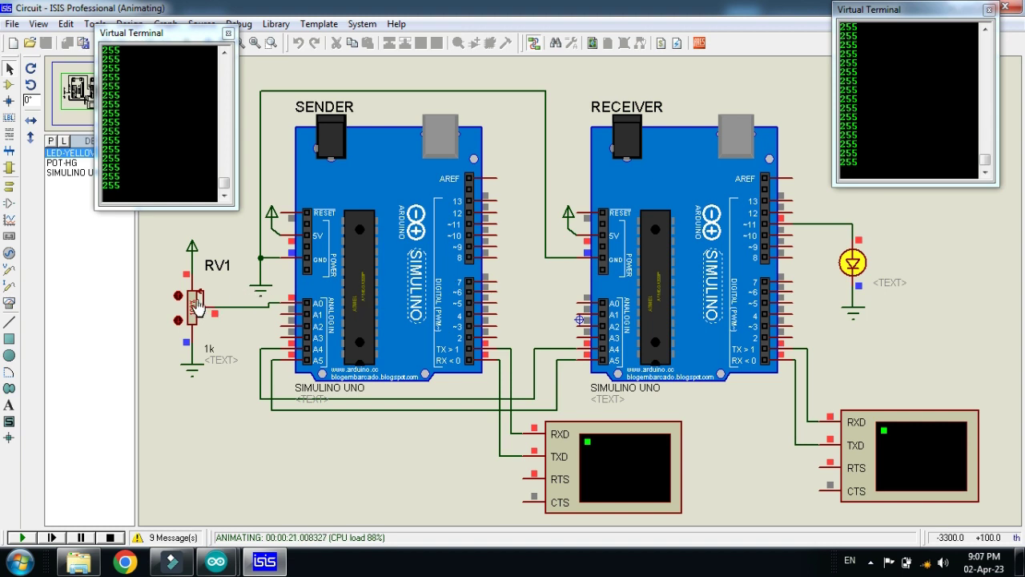
# - Lower RV1 through 188, 125, 84 and 61 down to 10%, sending 25
pyautogui.click(196, 303)
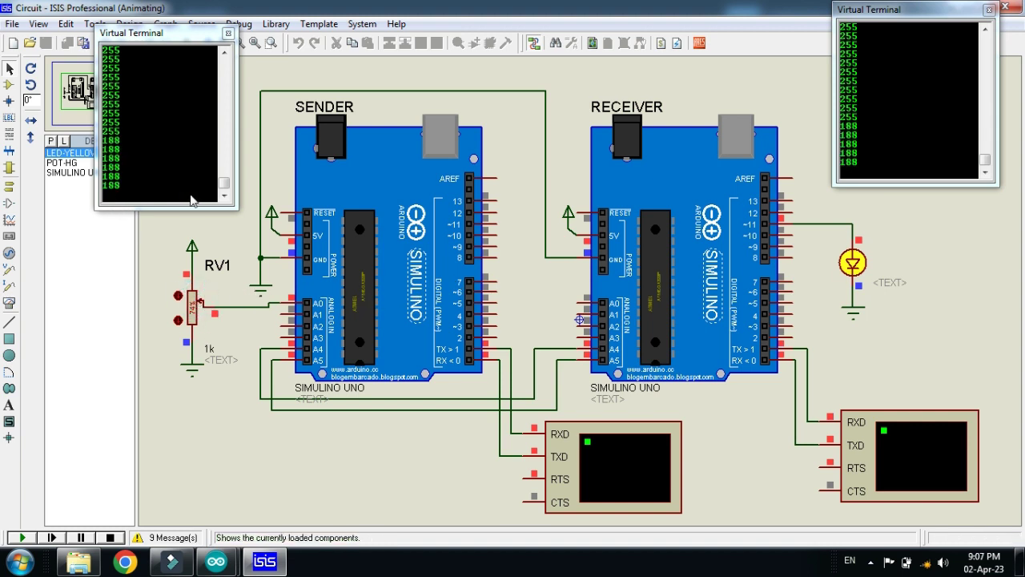
pyautogui.click(196, 304)
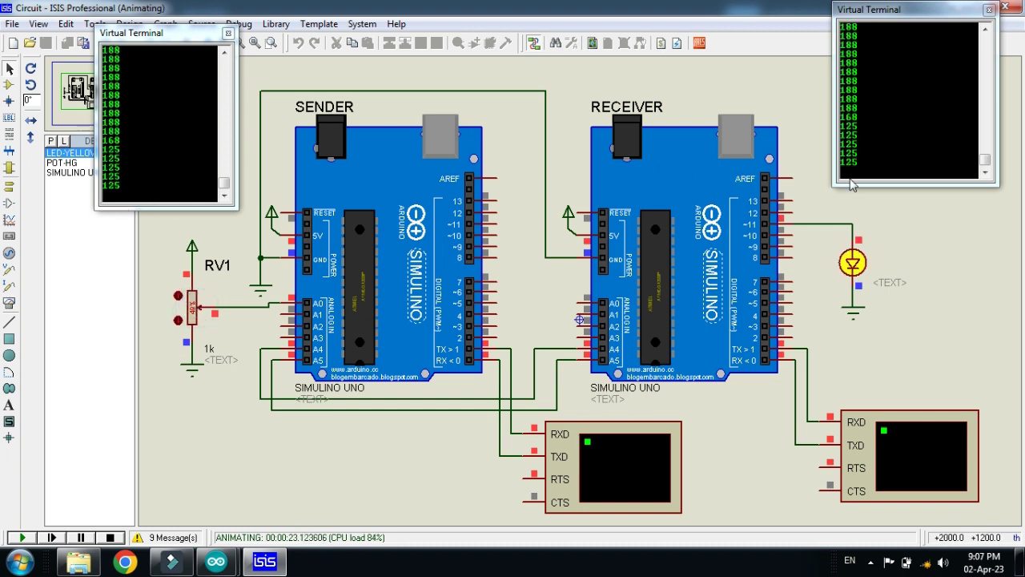
pyautogui.click(177, 320)
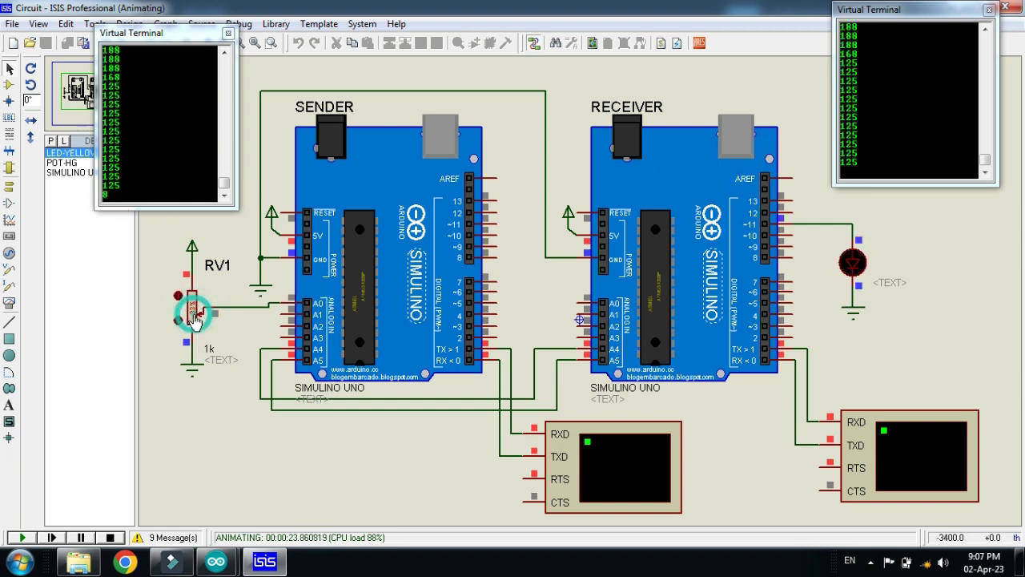
pyautogui.click(196, 317)
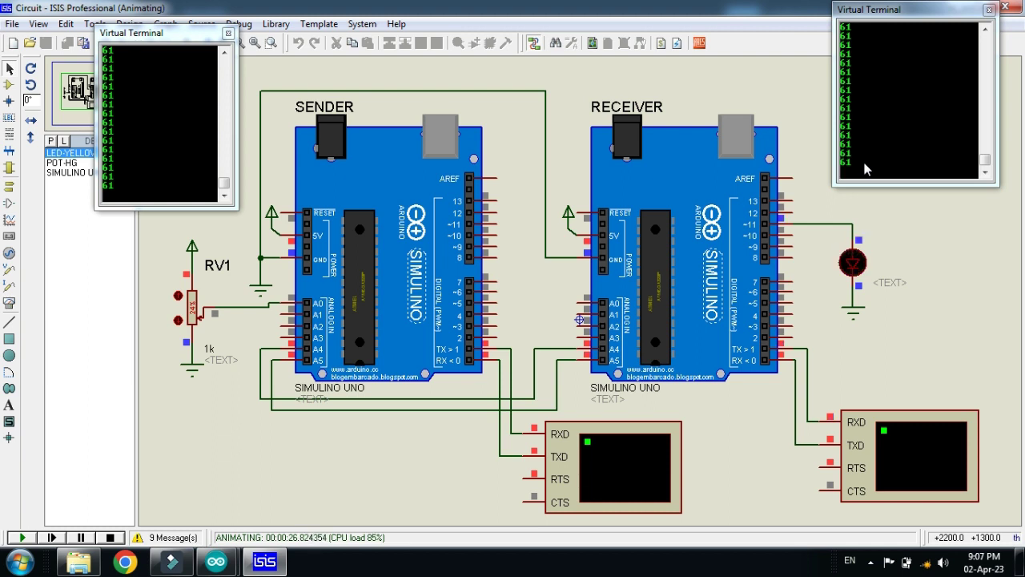
pyautogui.click(196, 328)
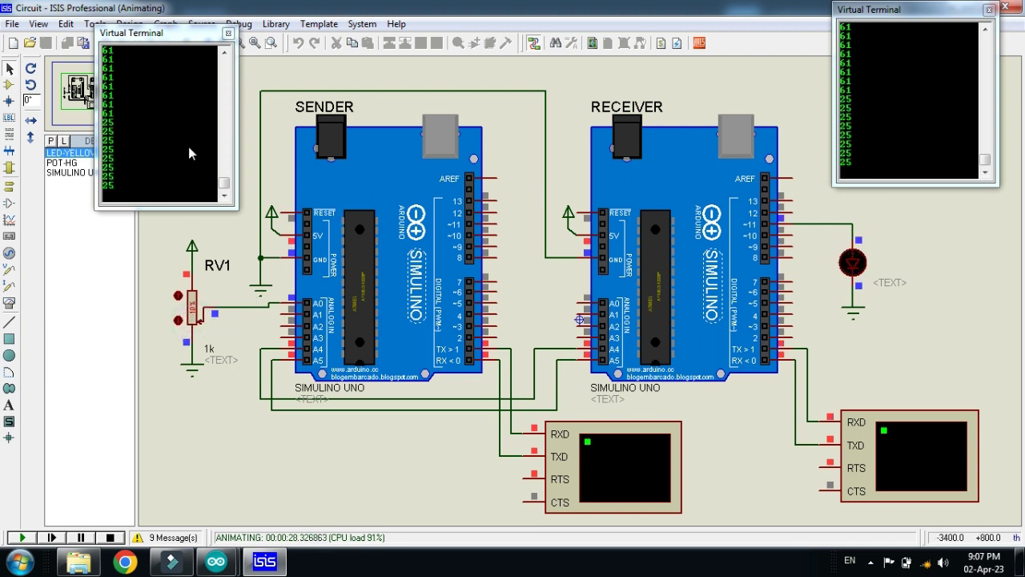
pyautogui.click(910, 131)
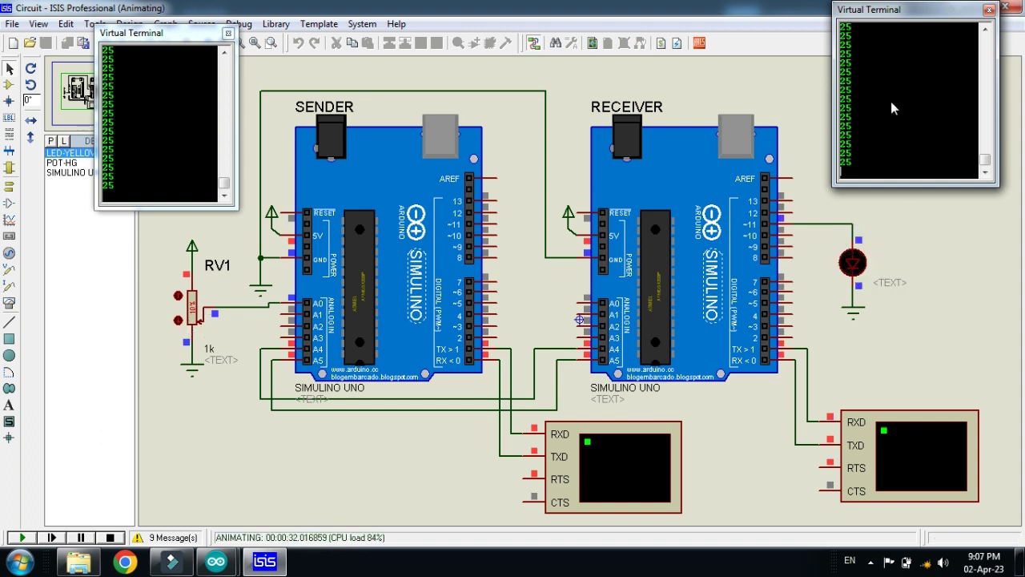
# - Raise RV1 through 130 and 209, then settle it at 188
pyautogui.click(194, 311)
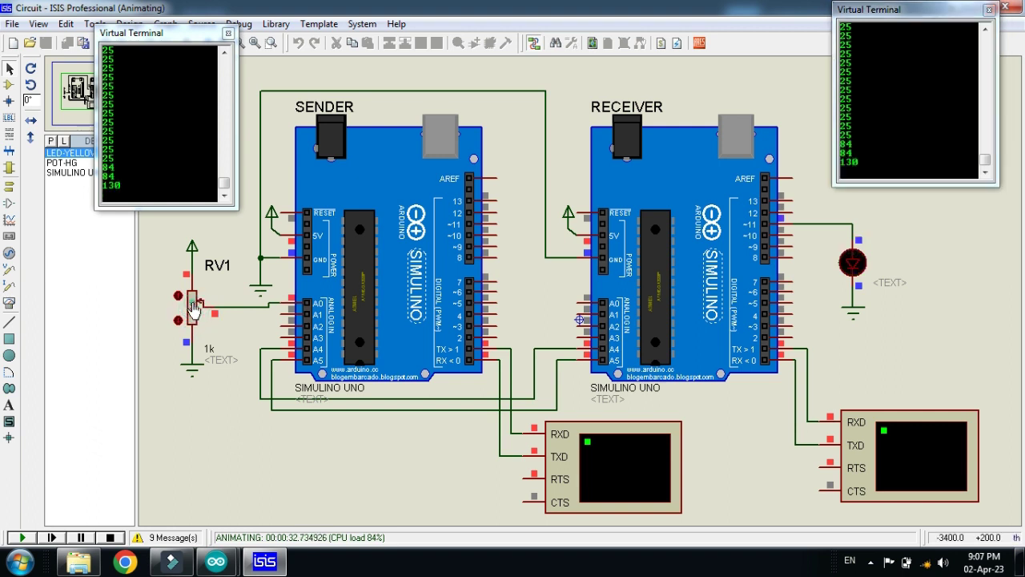
pyautogui.click(194, 309)
pyautogui.click(194, 302)
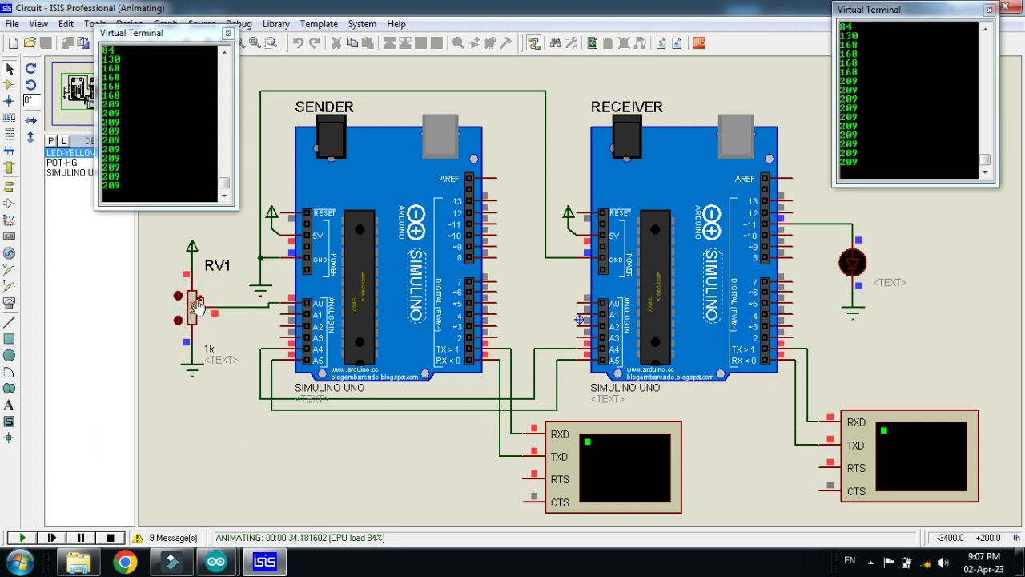
pyautogui.click(194, 305)
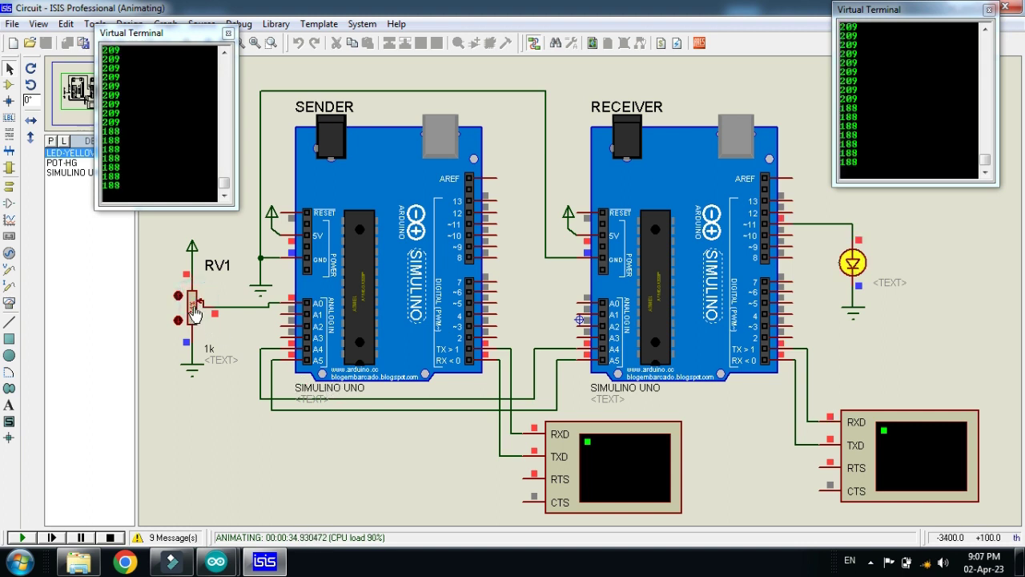